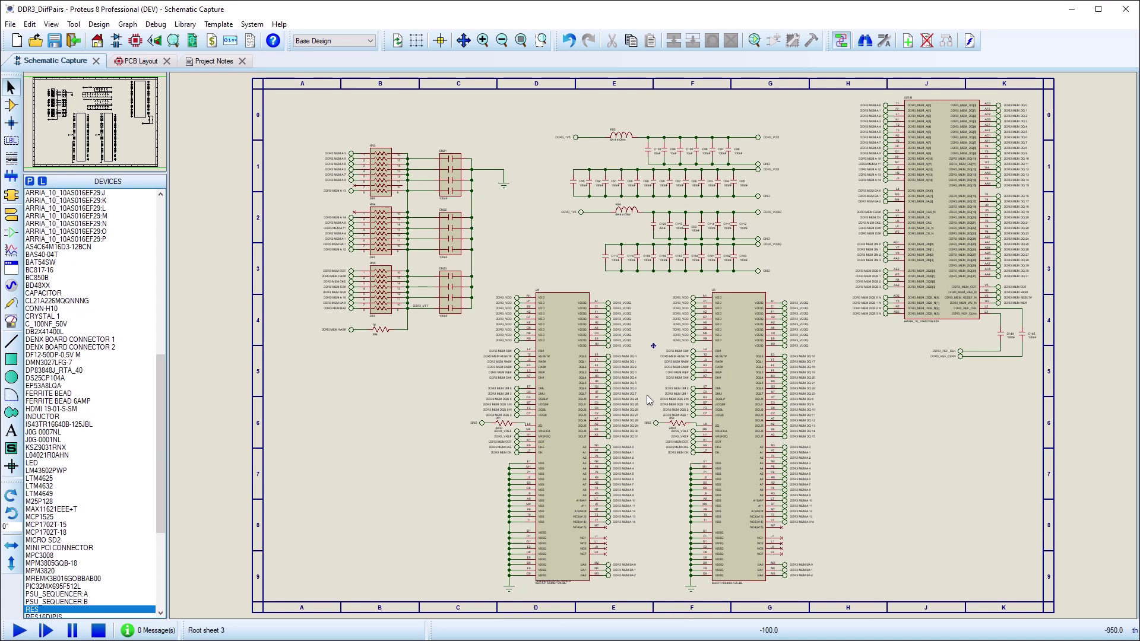
# Add a DIFFPAIRS=DQSL,DQSL# property to U3's Other Properties
pyautogui.click(737, 415)
pyautogui.click(736, 416)
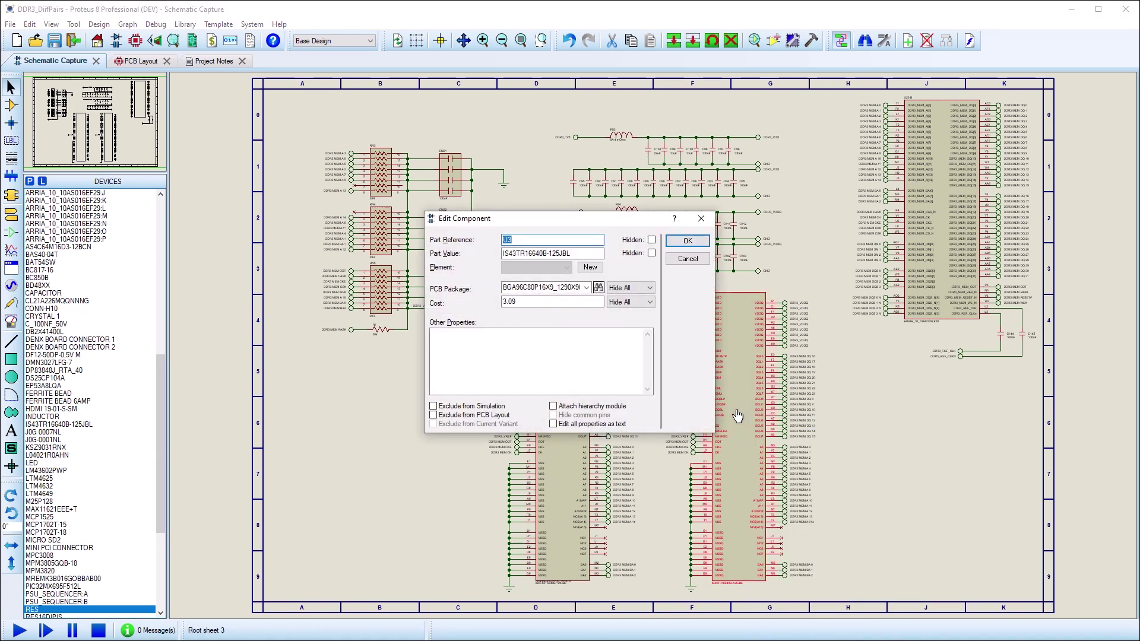
pyautogui.click(590, 333)
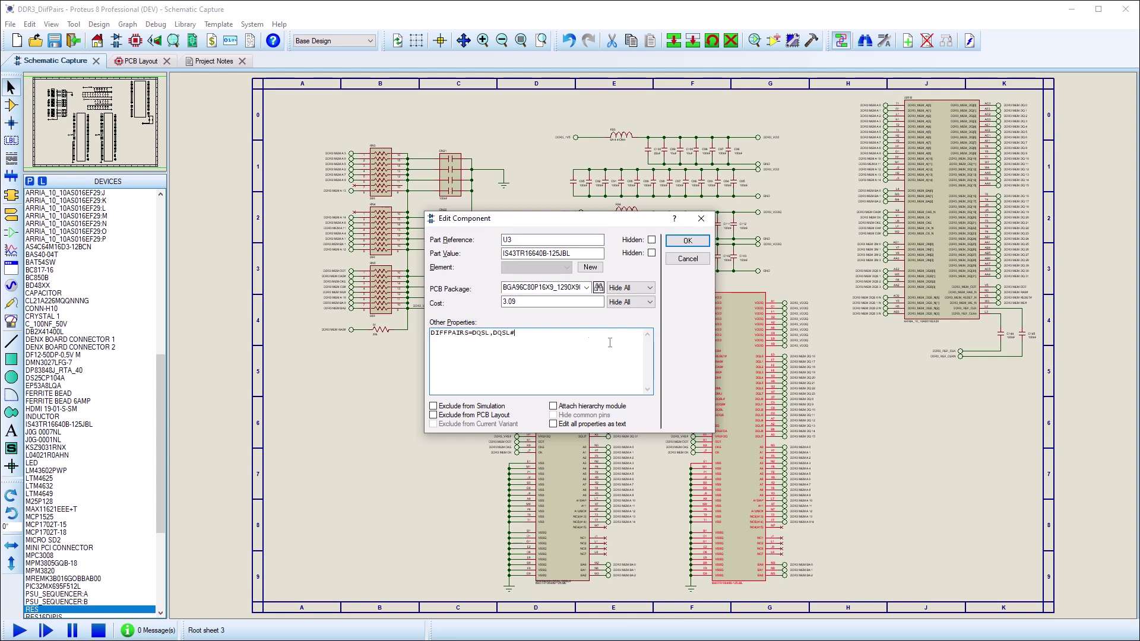
pyautogui.click(688, 241)
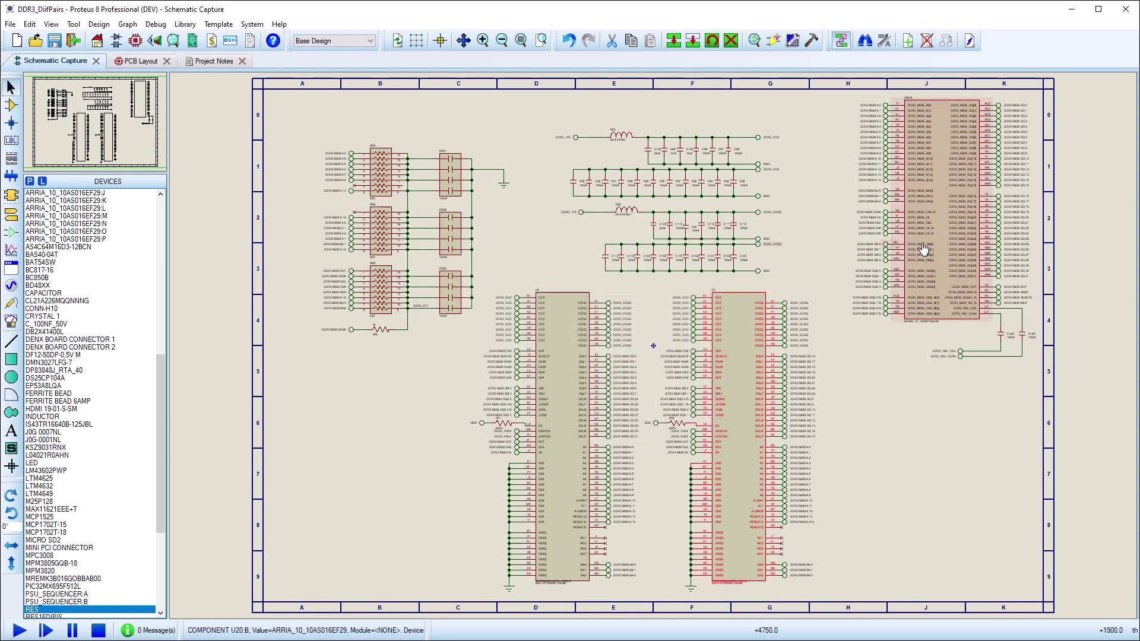
# Give U20:B a DIFFPAIRS property pairing DDR3_MEM_DQS[0]/DQS_N[0] and DQS[2]/DQS_N[2]
pyautogui.rightClick(943, 244)
pyautogui.click(968, 255)
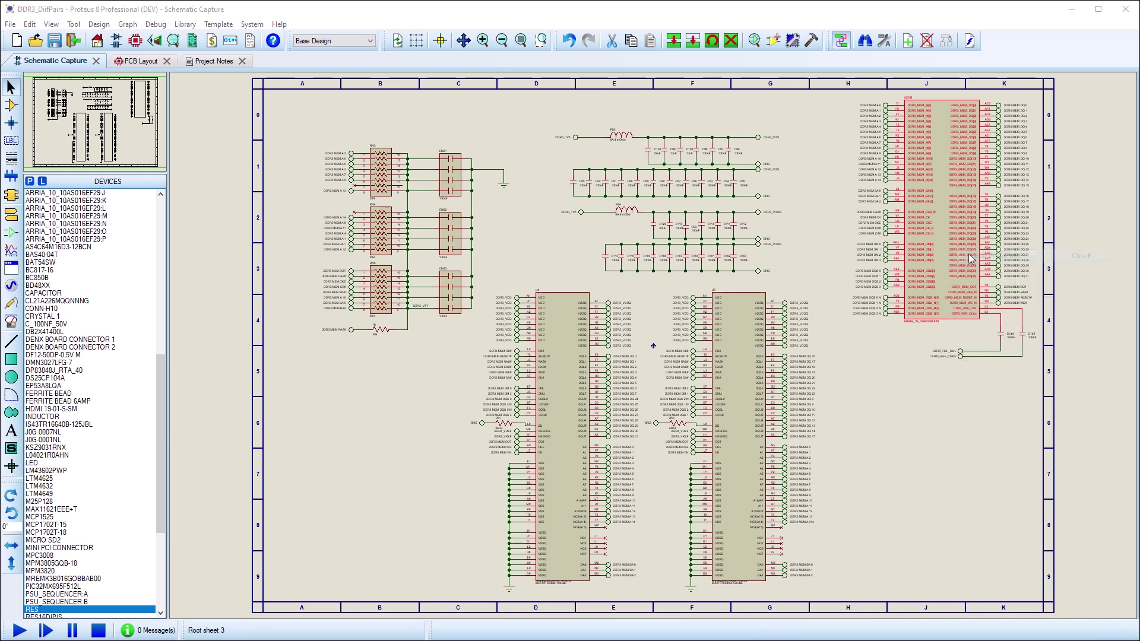
pyautogui.click(629, 321)
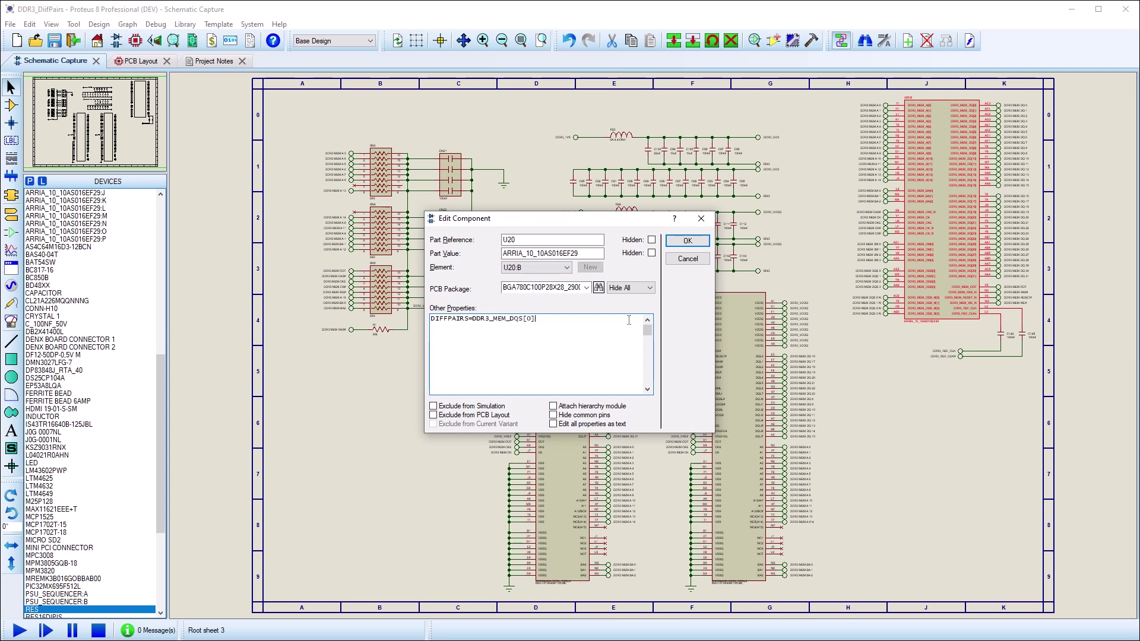
pyautogui.hotkey('shift', 'Left')
pyautogui.hotkey('shift', 'Left')
pyautogui.hotkey('shift', 'Left')
pyautogui.hotkey('shift', 'Left')
pyautogui.hotkey('shift', 'Left')
pyautogui.hotkey('shift', 'Left')
pyautogui.hotkey('shift', 'Left')
pyautogui.hotkey('shift', 'Left')
pyautogui.hotkey('shift', 'Left')
pyautogui.hotkey('shift', 'Left')
pyautogui.hotkey('shift', 'Left')
pyautogui.hotkey('shift', 'Left')
pyautogui.hotkey('shift', 'Left')
pyautogui.hotkey('shift', 'Left')
pyautogui.hotkey('shift', 'Left')
pyautogui.hotkey('ctrl', 'c')
pyautogui.click(628, 321)
pyautogui.write(',')
pyautogui.hotkey('ctrl', 'v')
pyautogui.write('DDR3_MEM_DQS[2]')
pyautogui.write(',')
pyautogui.hotkey('ctrl', 'v')
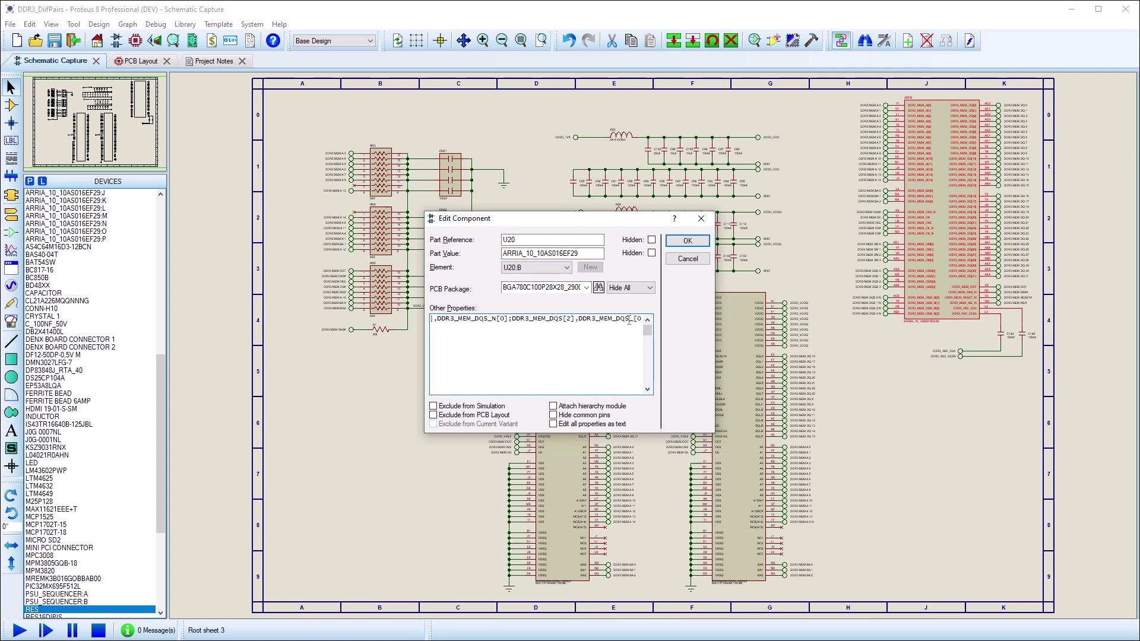
pyautogui.write('2]')
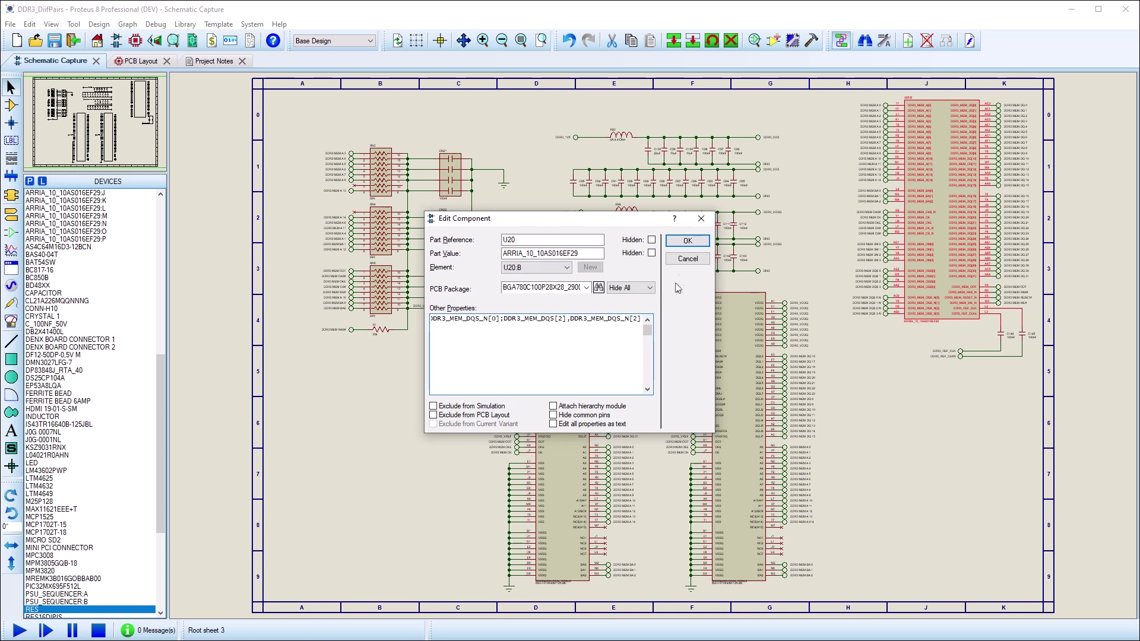
# Confirm U20's DIFFPAIRS property, then pull out the DQS 0 terminal and label its wire PAIR=STROBE_U4
pyautogui.click(688, 241)
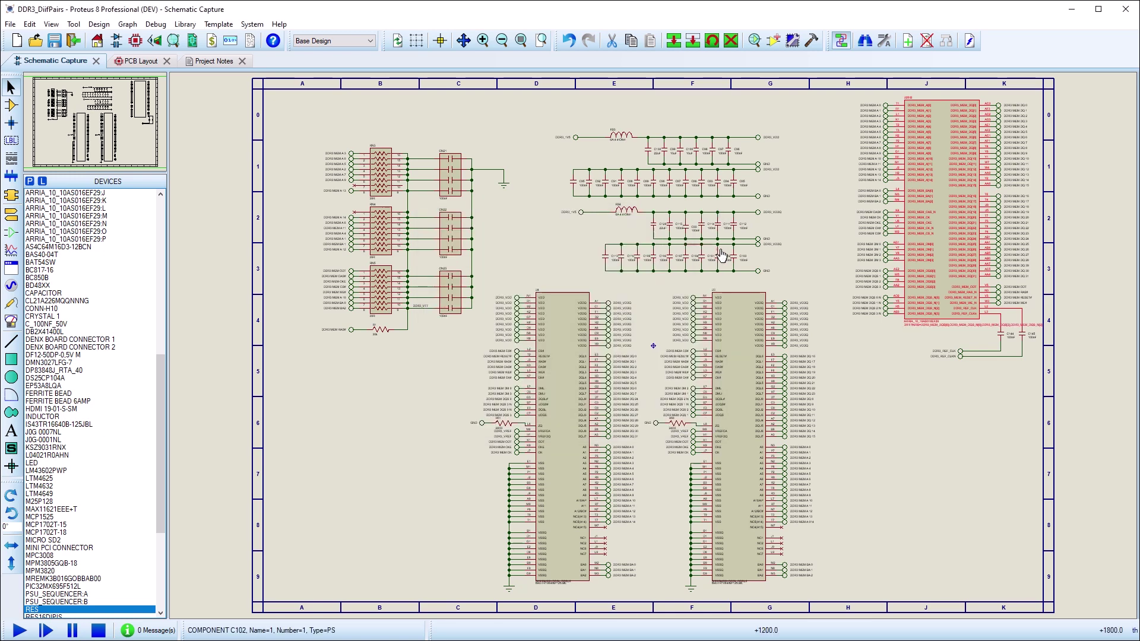
pyautogui.scroll(4, 907, 276)
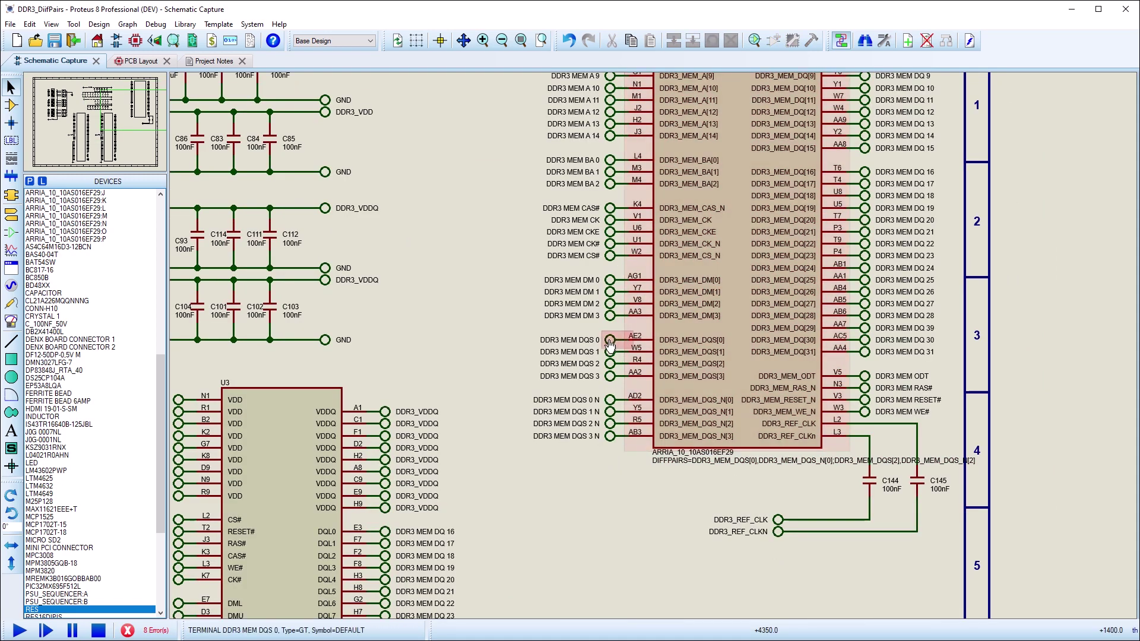
pyautogui.moveTo(610, 340); pyautogui.dragTo(473, 340)
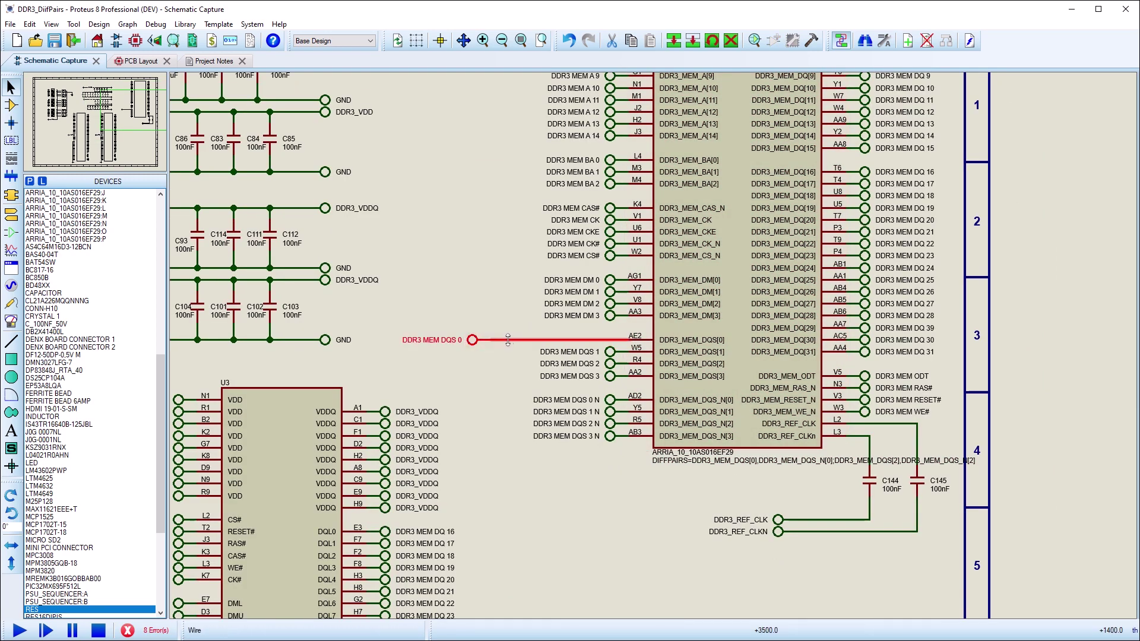
pyautogui.rightClick(537, 339)
pyautogui.click(555, 386)
pyautogui.write('P')
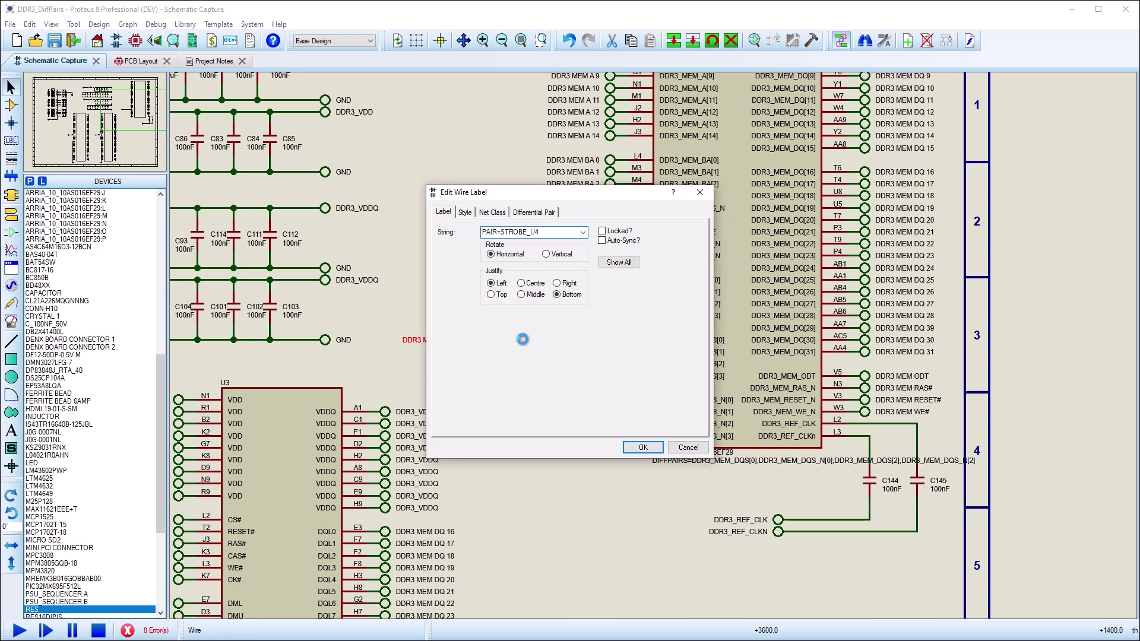
pyautogui.write('AIR=STROBE_U4')
pyautogui.click(630, 447)
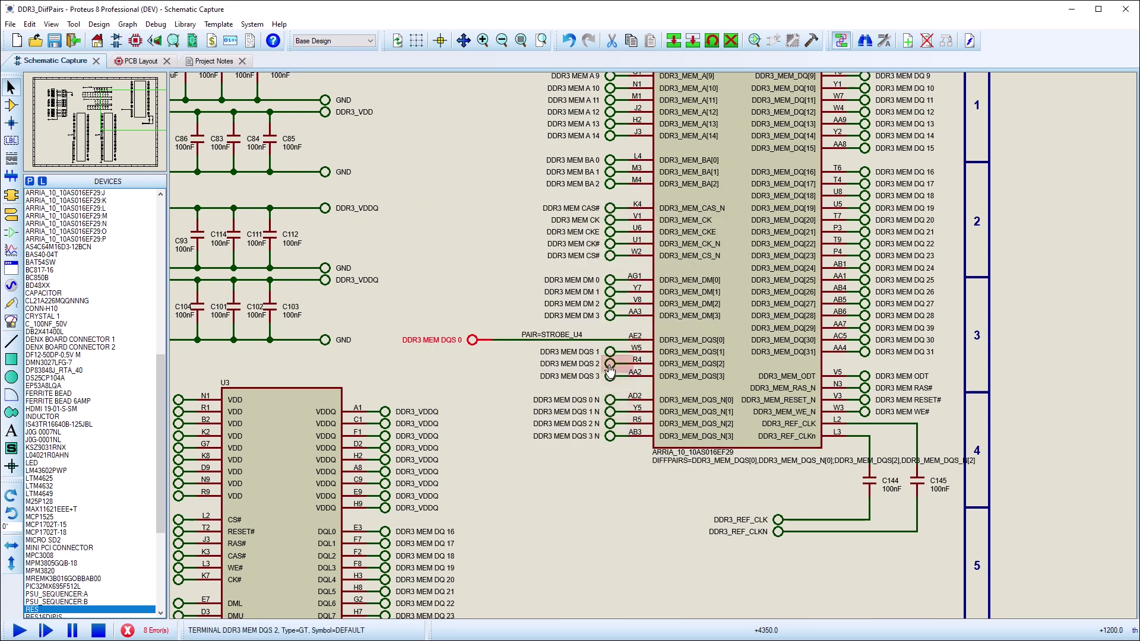
# Pull out the DQS 2 terminal and label its wire PAIR=STROBE_U3
pyautogui.moveTo(610, 368); pyautogui.dragTo(473, 370)
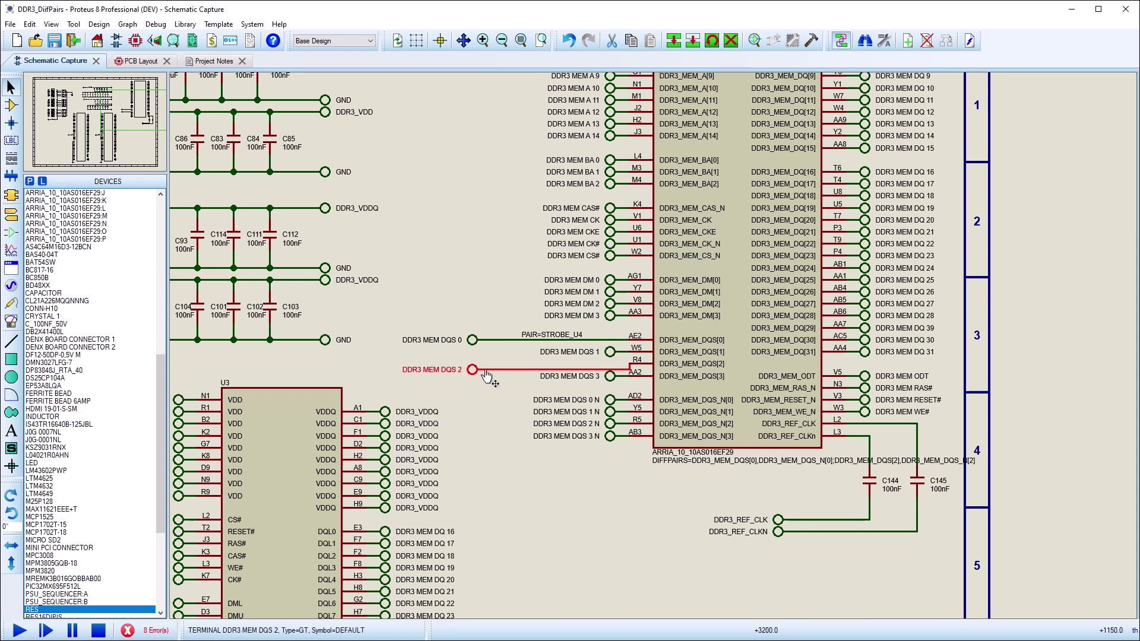
pyautogui.rightClick(525, 369)
pyautogui.click(552, 415)
pyautogui.write('P')
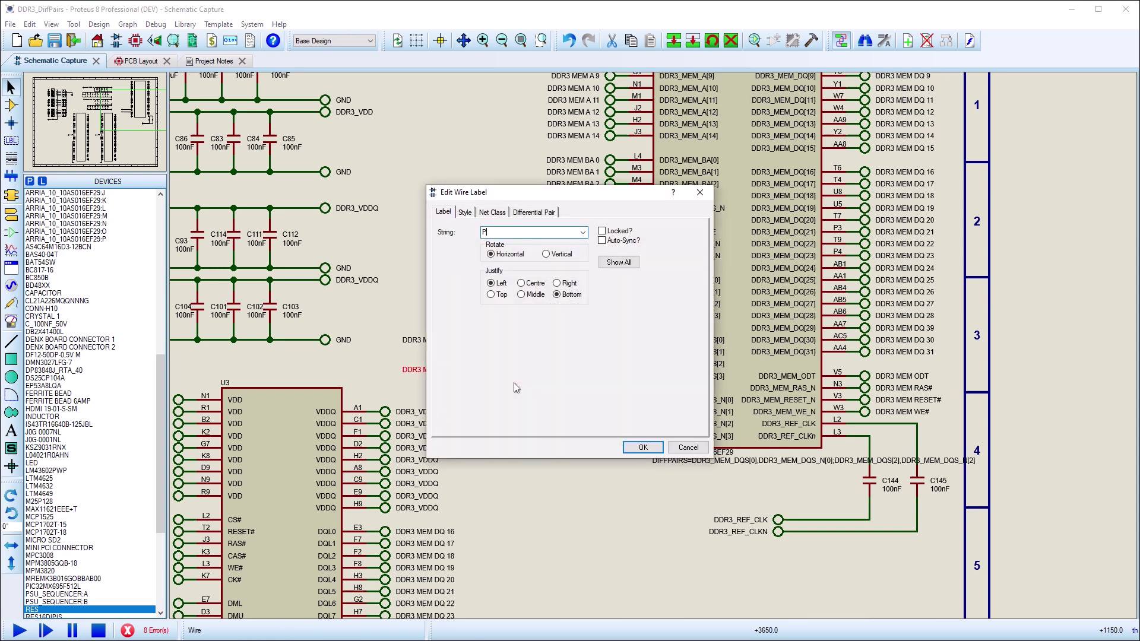
pyautogui.write('AIR=STROBE_U3')
pyautogui.click(634, 449)
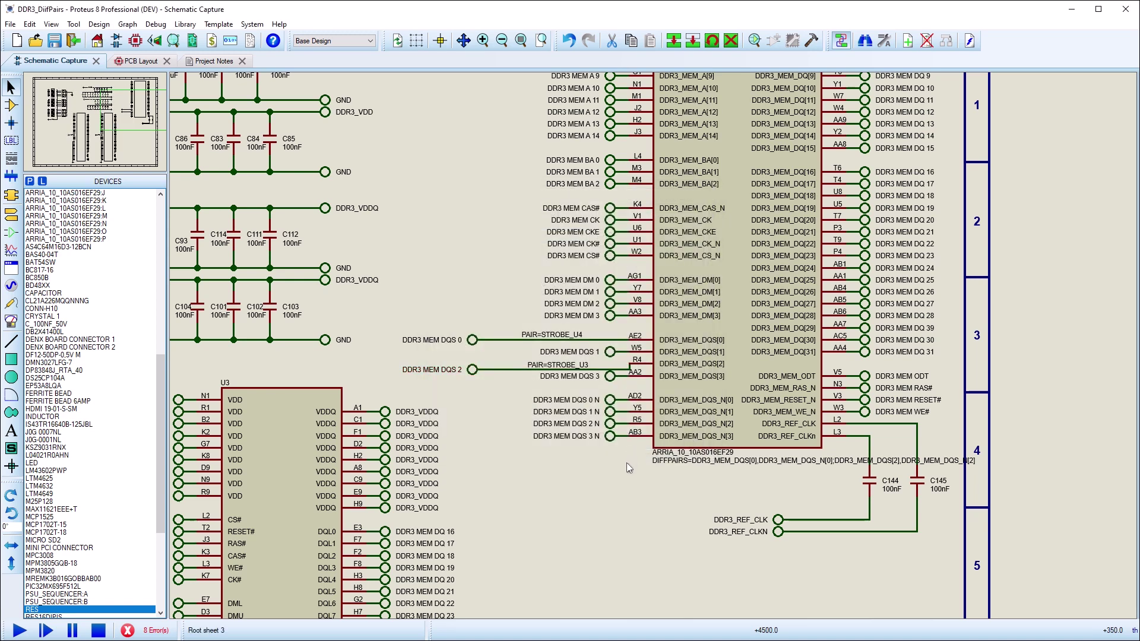
# In the PCB layout's Design Rule Manager, create a new DIFF_STROBE net class
pyautogui.click(136, 62)
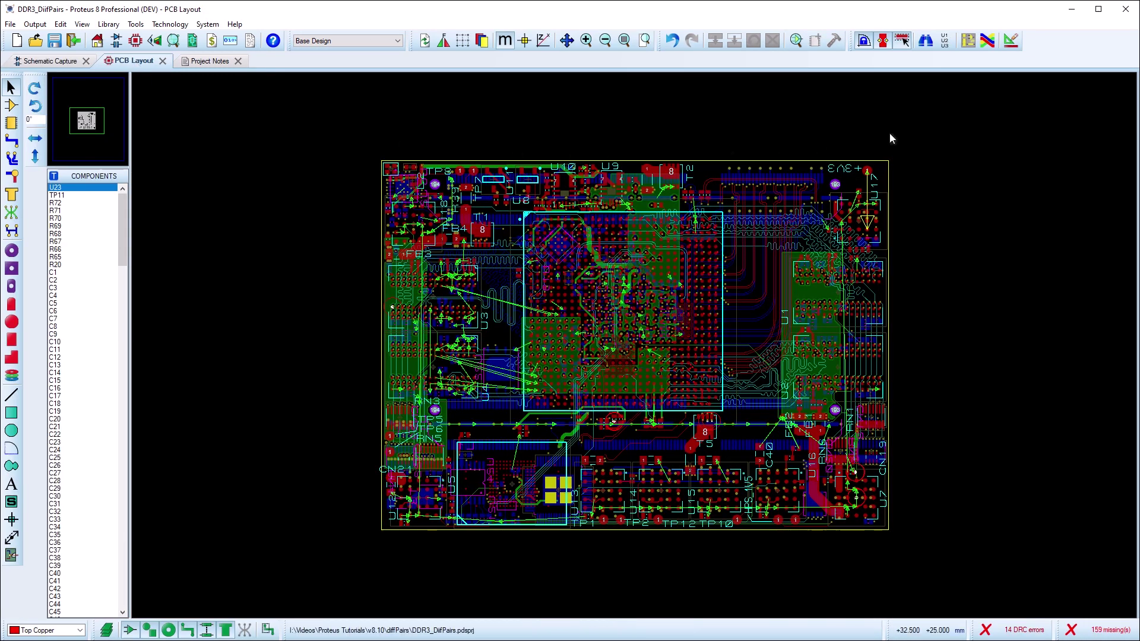
pyautogui.click(1012, 40)
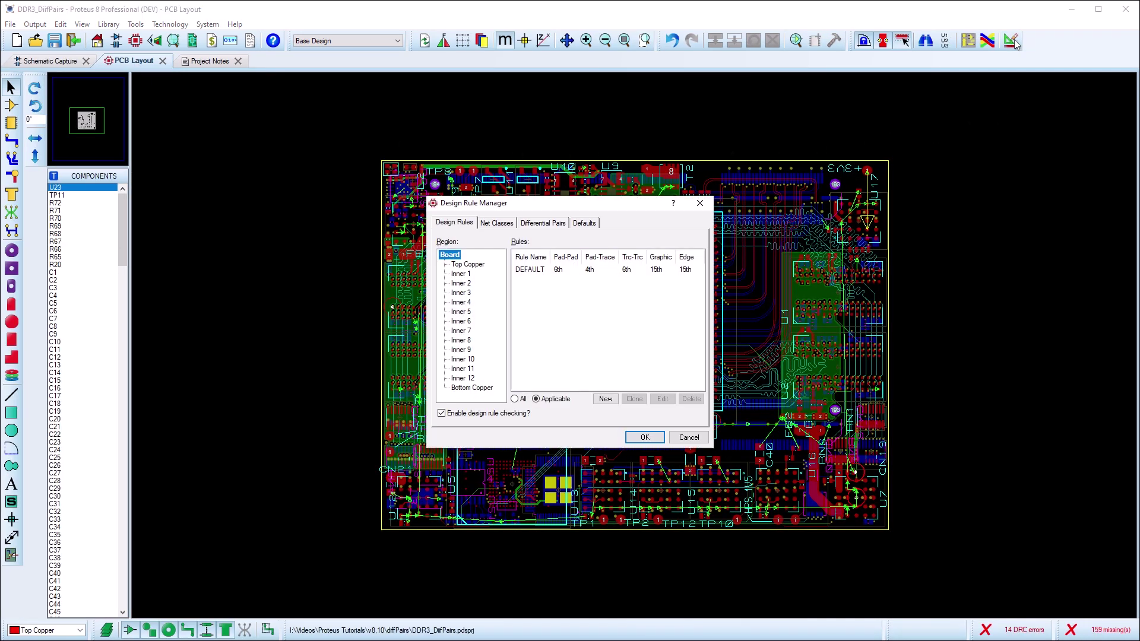
pyautogui.click(492, 223)
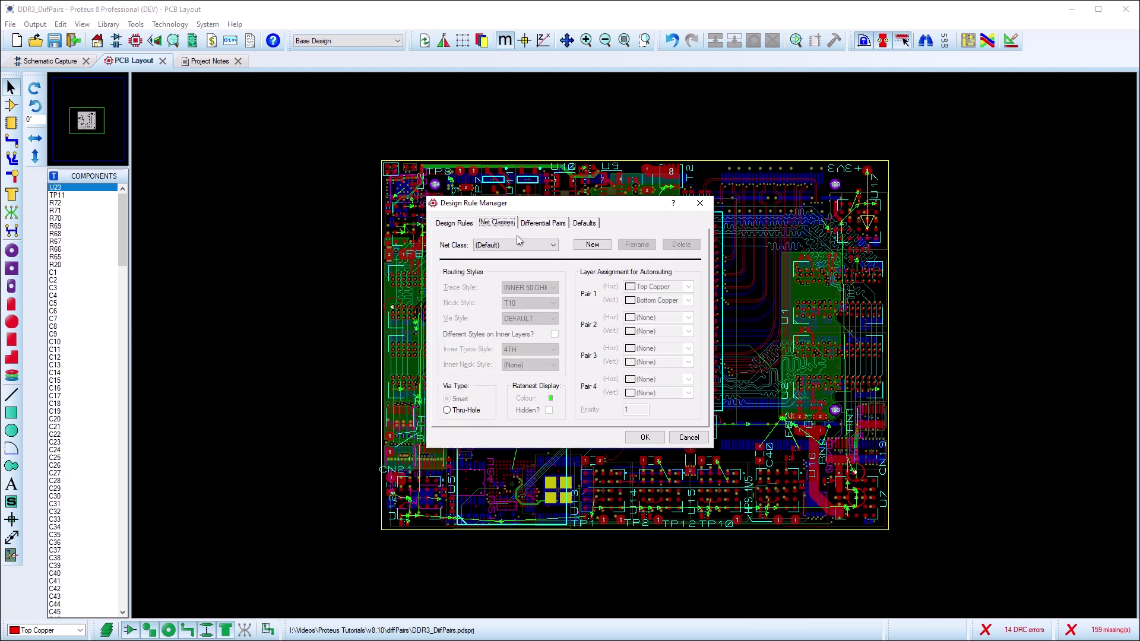
pyautogui.click(553, 245)
pyautogui.click(553, 246)
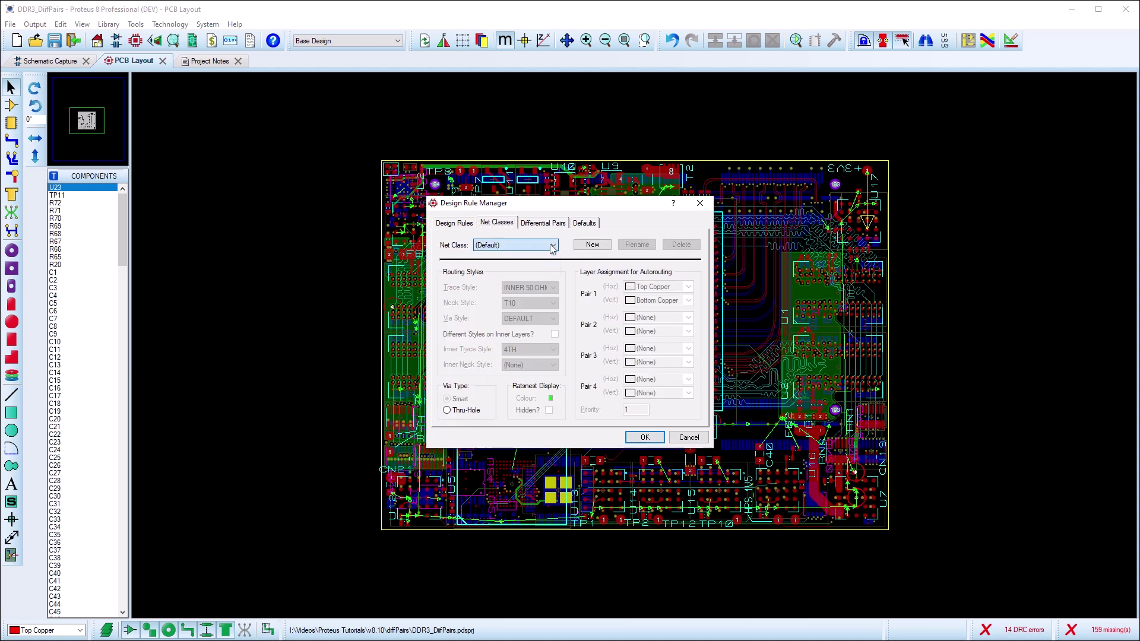
pyautogui.click(592, 245)
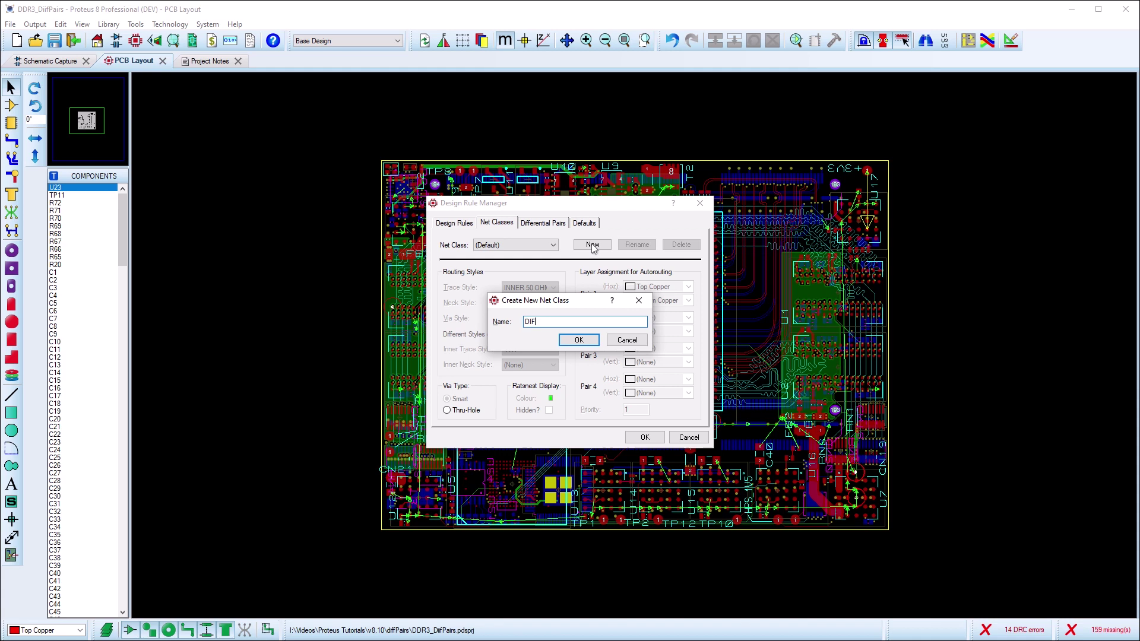
pyautogui.click(579, 339)
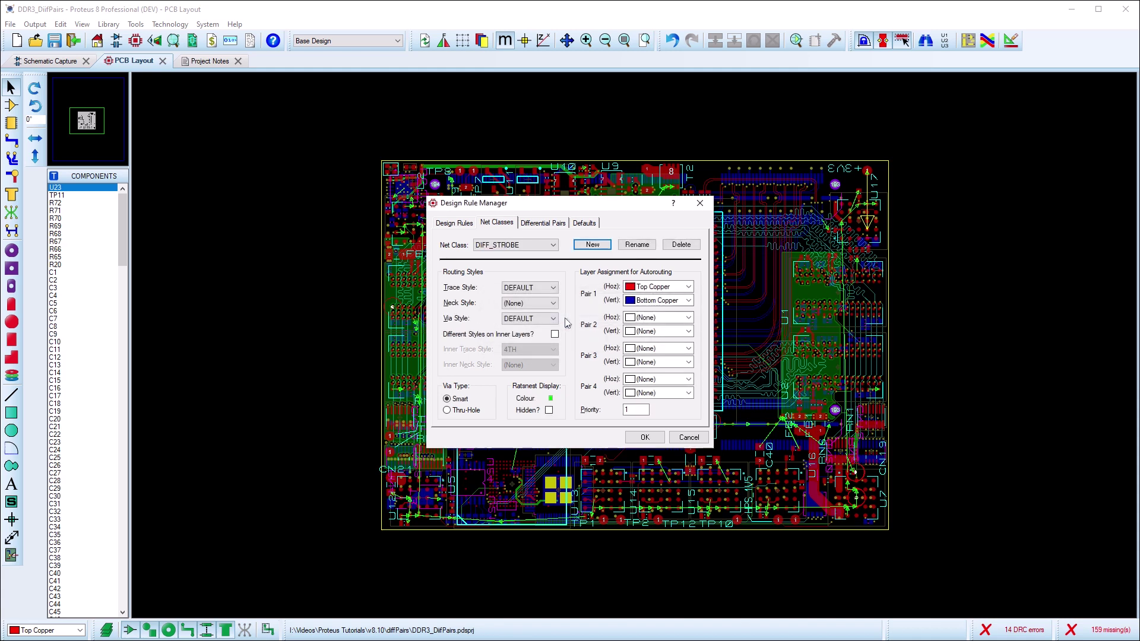
# Give DIFF_STROBE the INNER 50 OHM trace style, CAMBRIDGE vias and a purple ratsnest
pyautogui.click(538, 287)
pyautogui.click(540, 313)
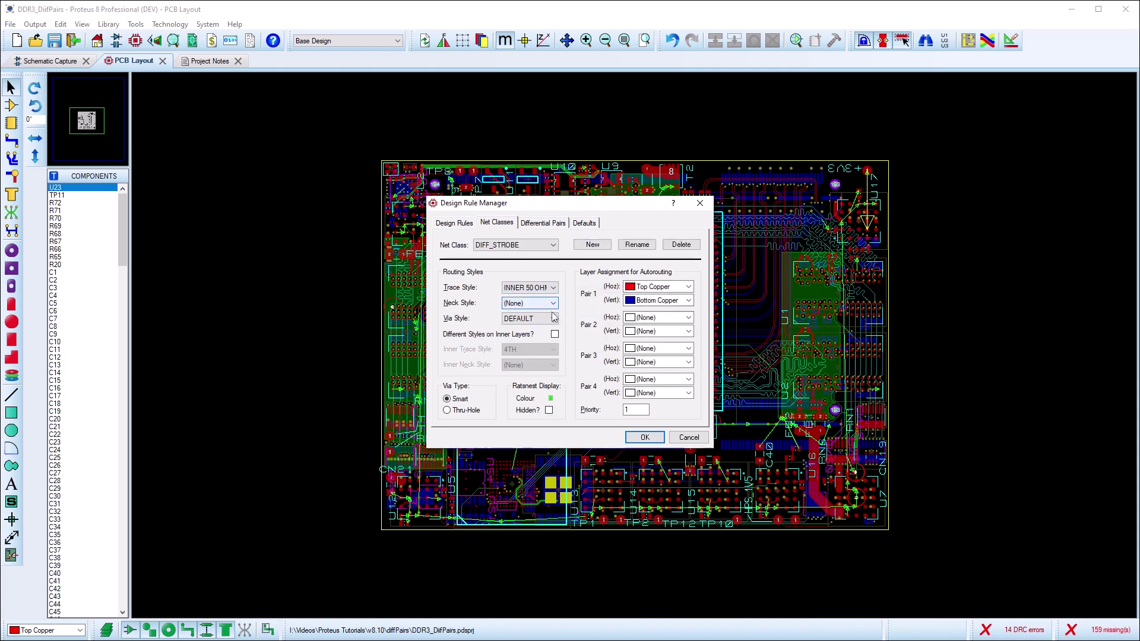
pyautogui.click(541, 319)
pyautogui.click(541, 329)
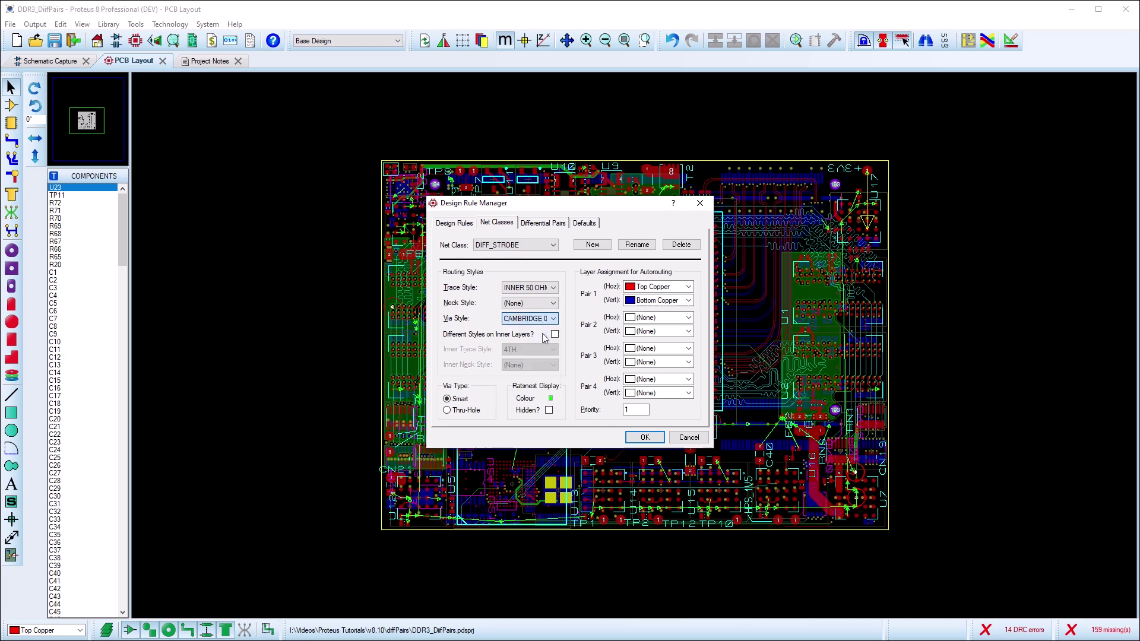
pyautogui.click(550, 398)
pyautogui.click(600, 442)
pyautogui.click(549, 224)
# Assign the DIFF_STROBE net class to both the STROBE_U3 and STROBE_U4 differential pairs
pyautogui.click(549, 246)
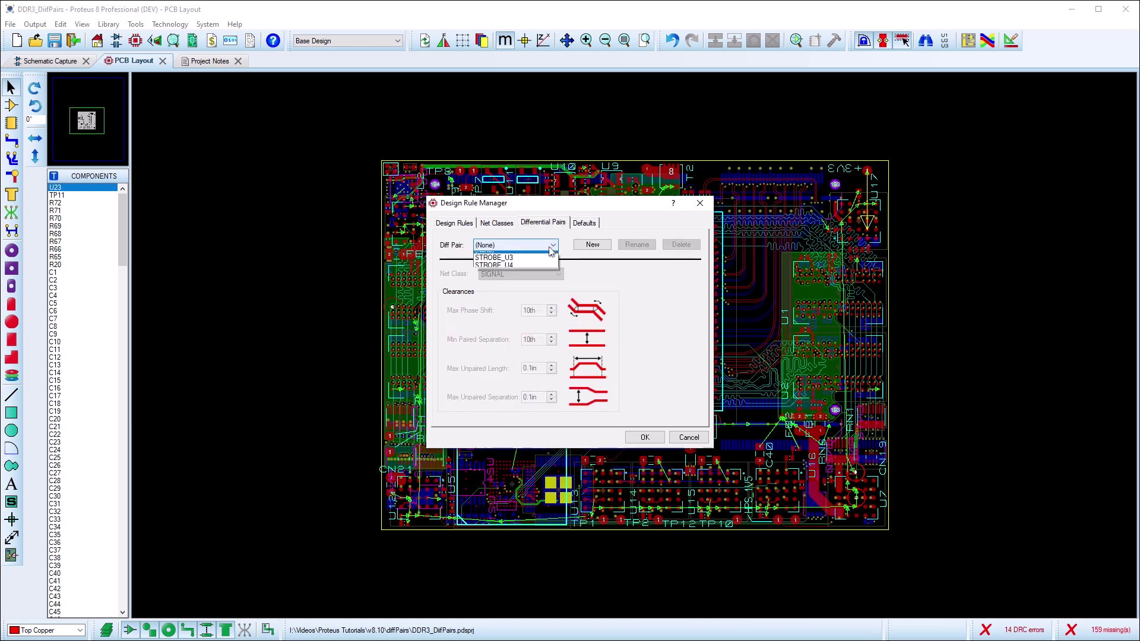
pyautogui.click(546, 268)
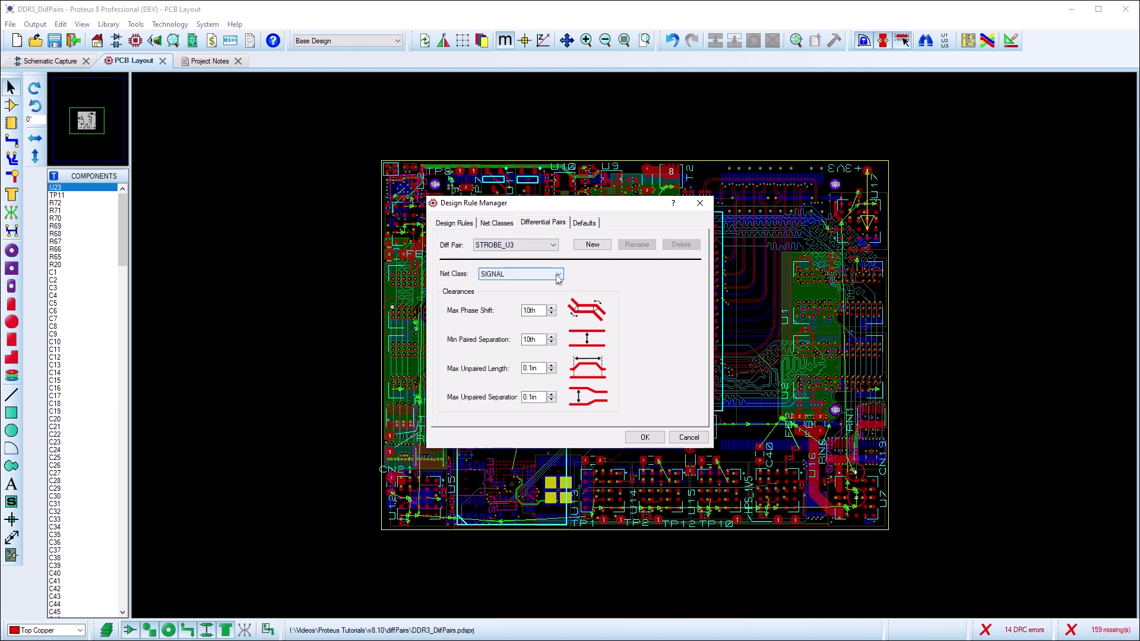
pyautogui.click(546, 271)
pyautogui.click(548, 296)
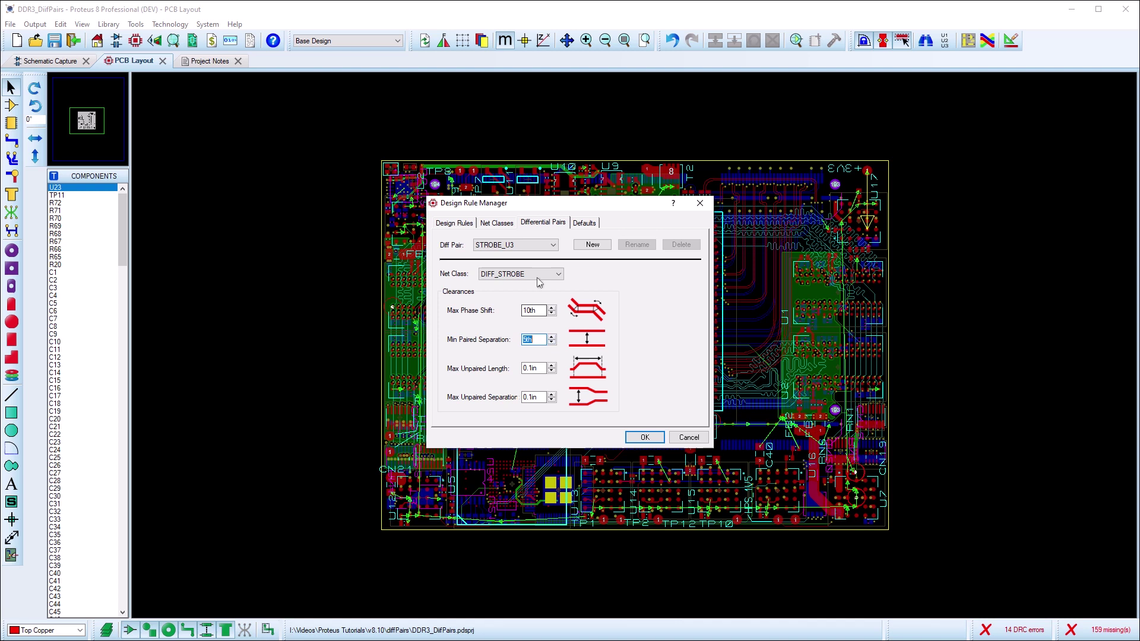
pyautogui.click(540, 244)
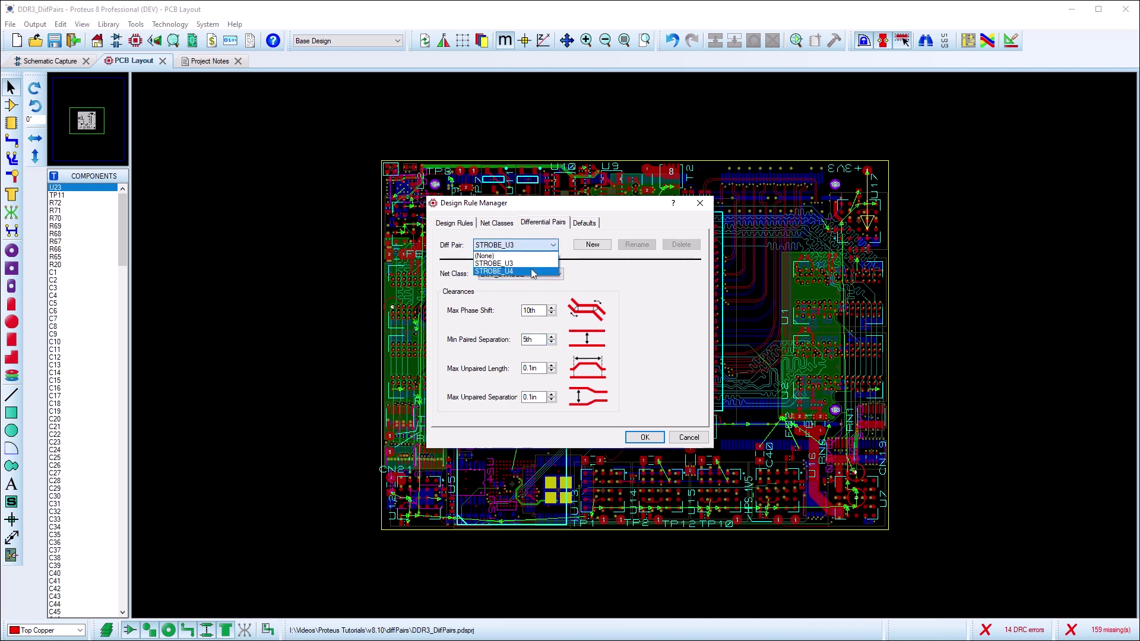
pyautogui.click(533, 272)
pyautogui.click(536, 274)
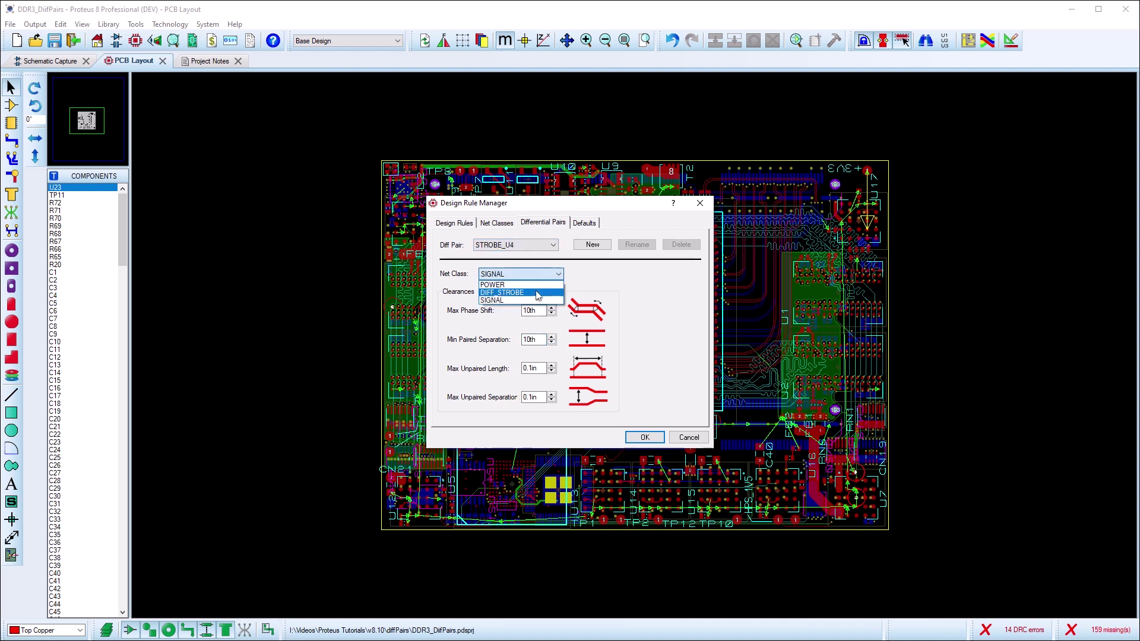
pyautogui.click(539, 295)
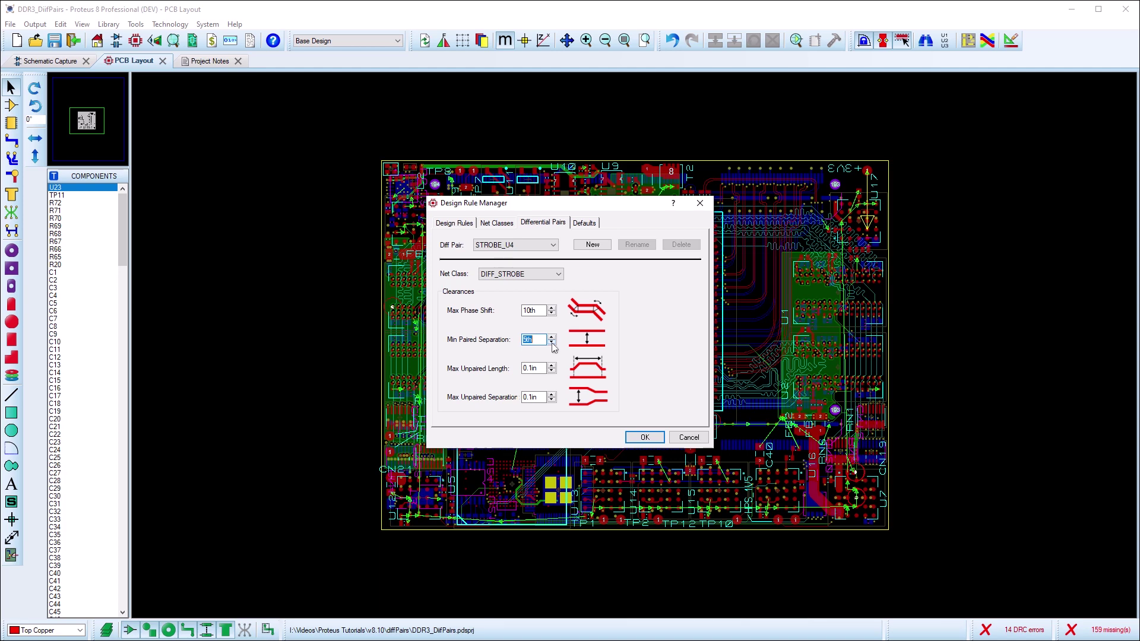
# Consult the help on differential pair settings, then close it
pyautogui.click(673, 203)
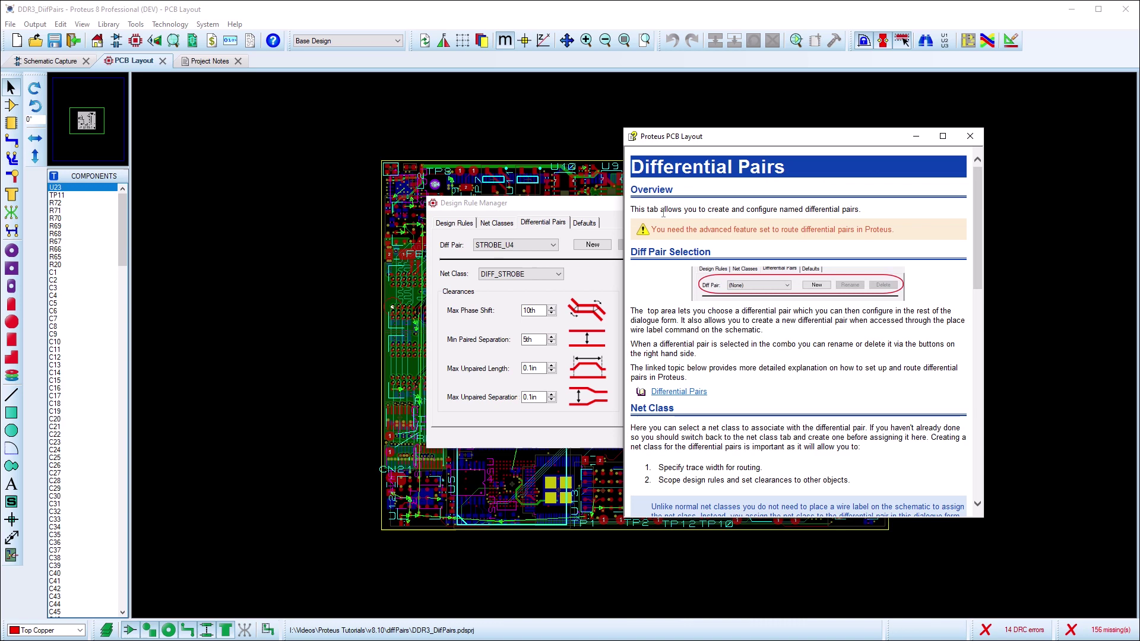
pyautogui.moveTo(980, 203); pyautogui.dragTo(975, 169)
pyautogui.click(970, 136)
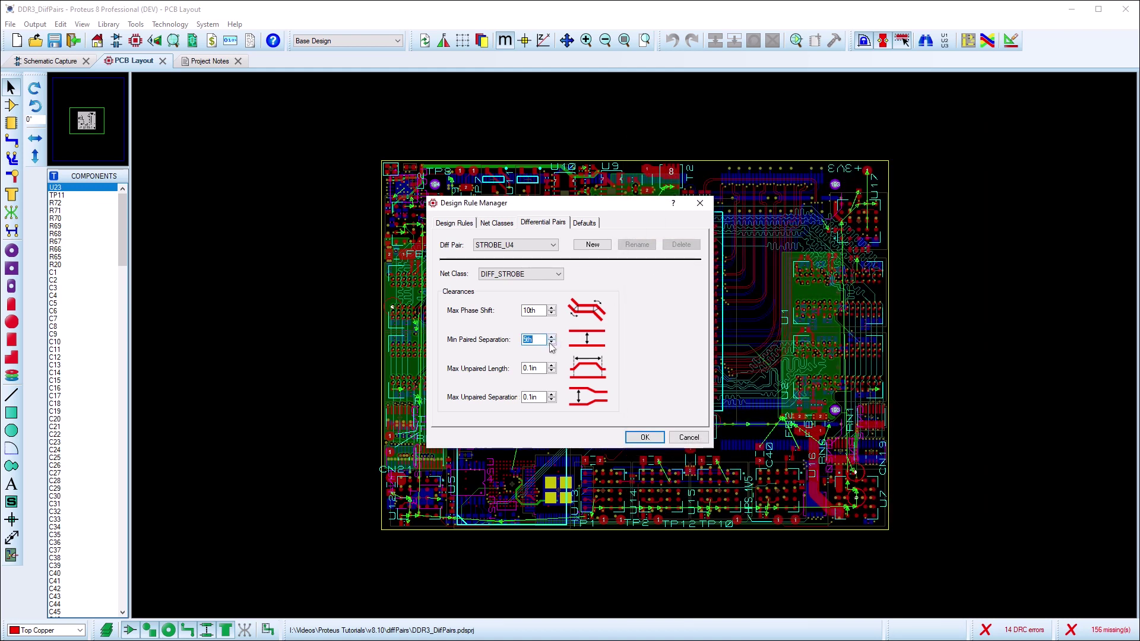
# Create the STROBES rule on Inner 2 with 5th pad-pad, 4th pad-trace and 5th trace-trace clearances
pyautogui.click(465, 229)
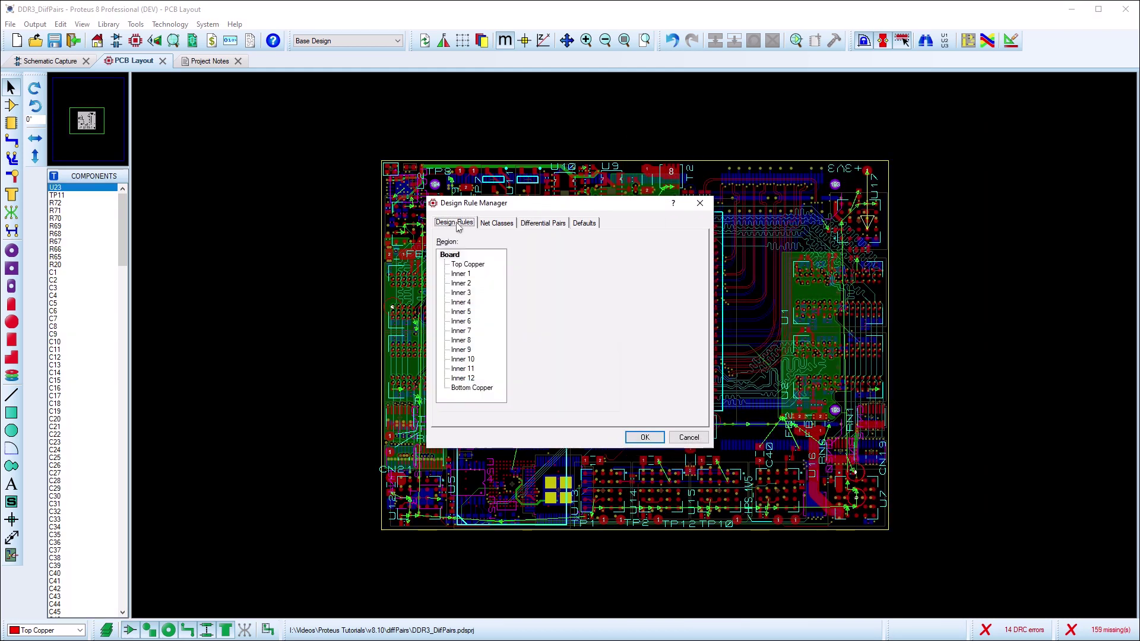
pyautogui.click(606, 400)
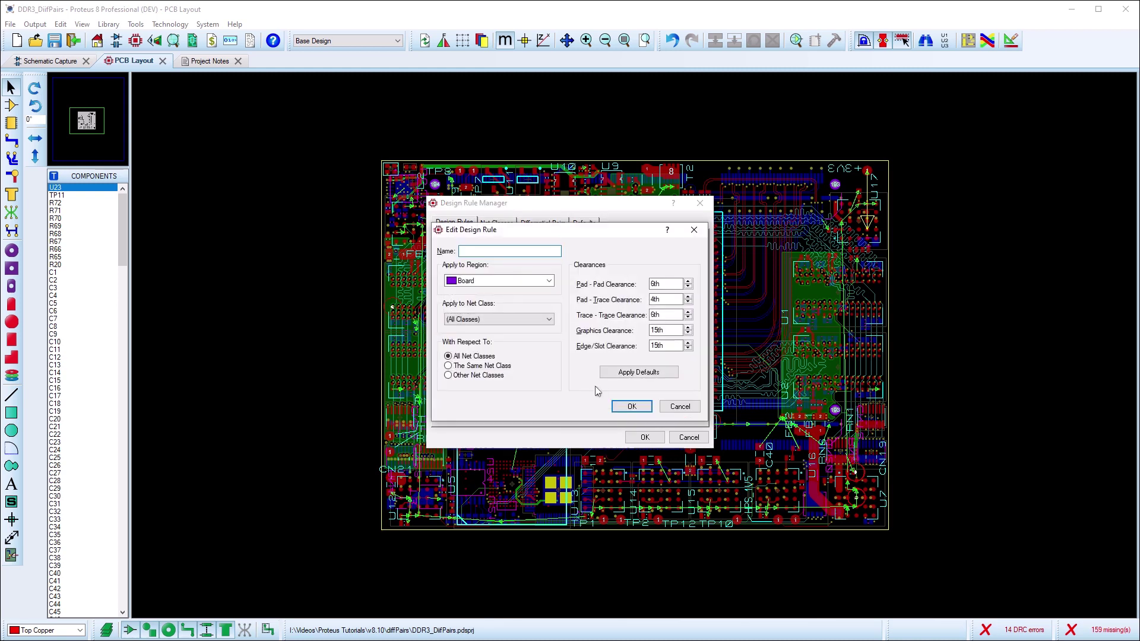
pyautogui.click(549, 281)
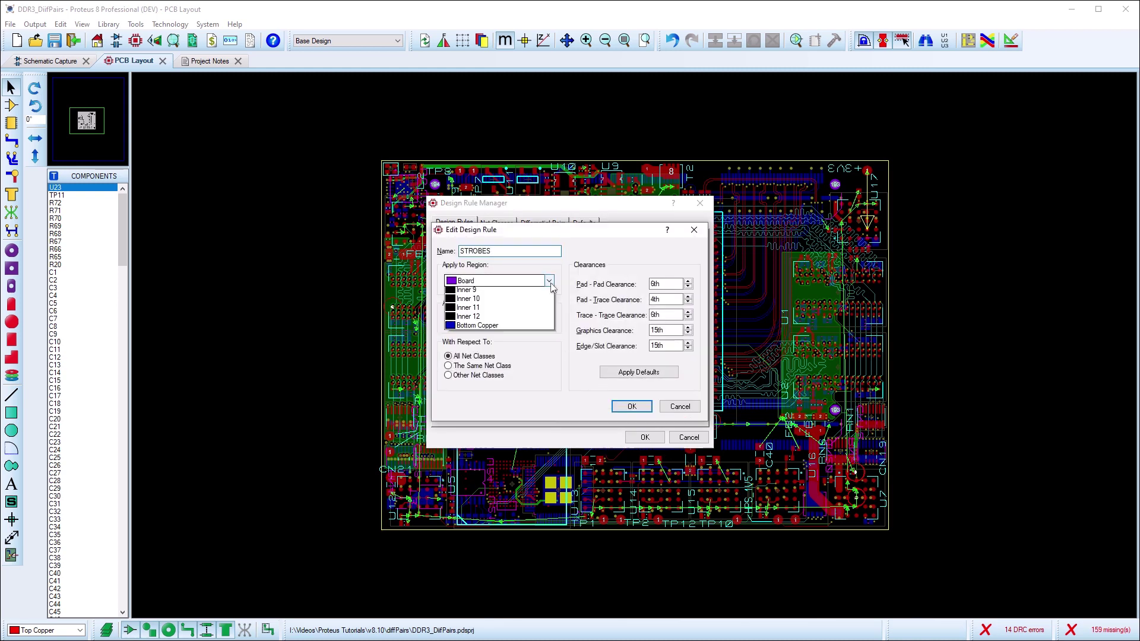
pyautogui.click(501, 337)
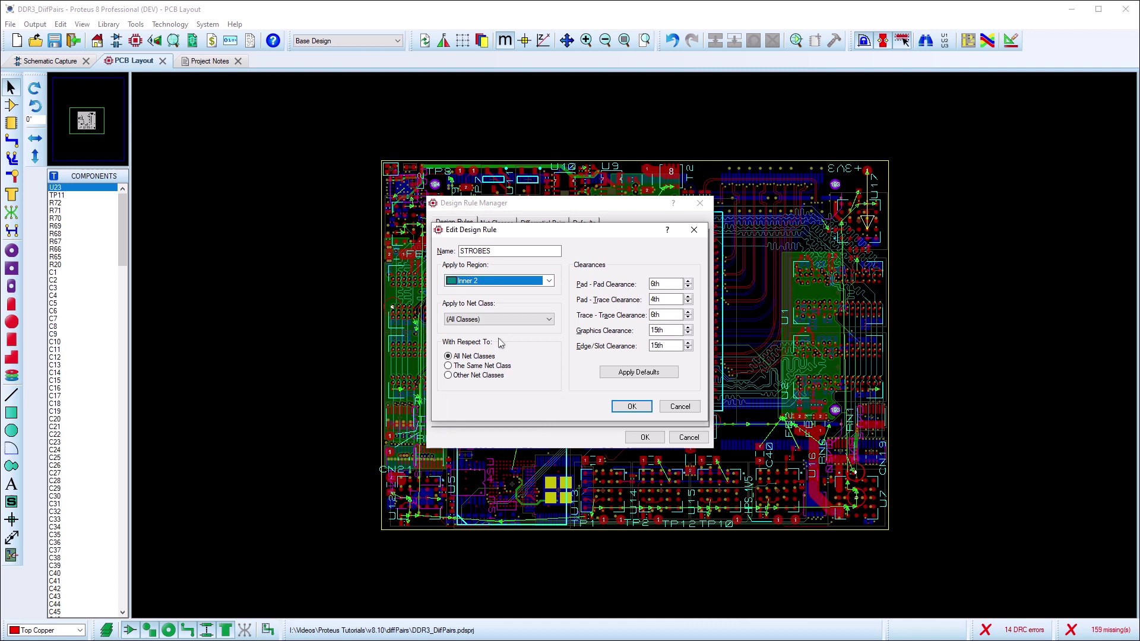
pyautogui.click(653, 299)
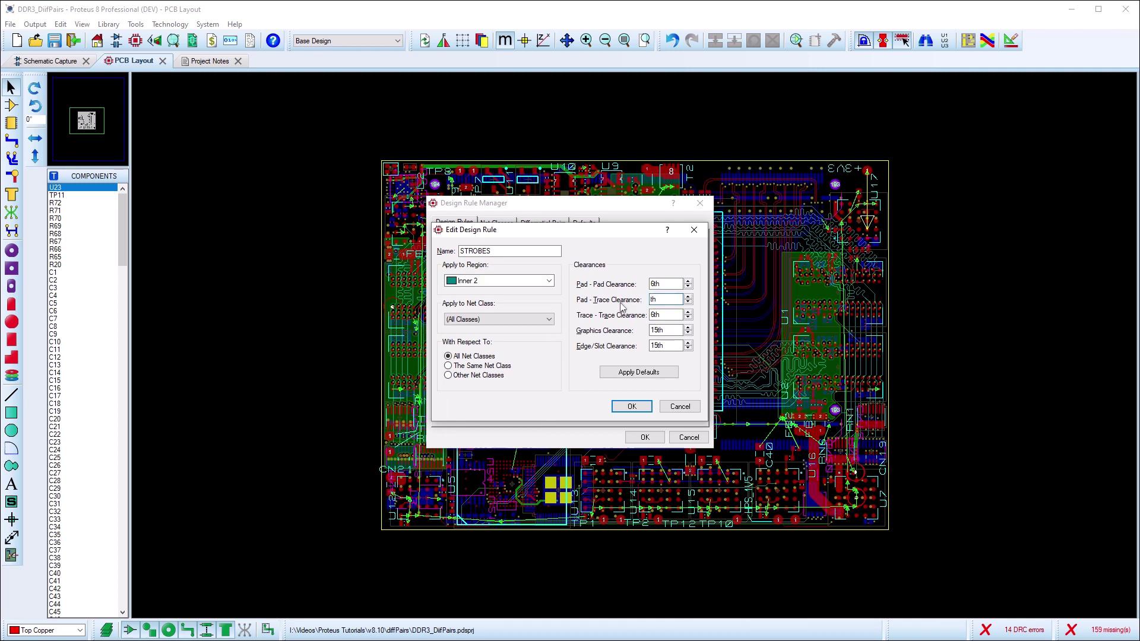
pyautogui.click(652, 315)
pyautogui.click(631, 407)
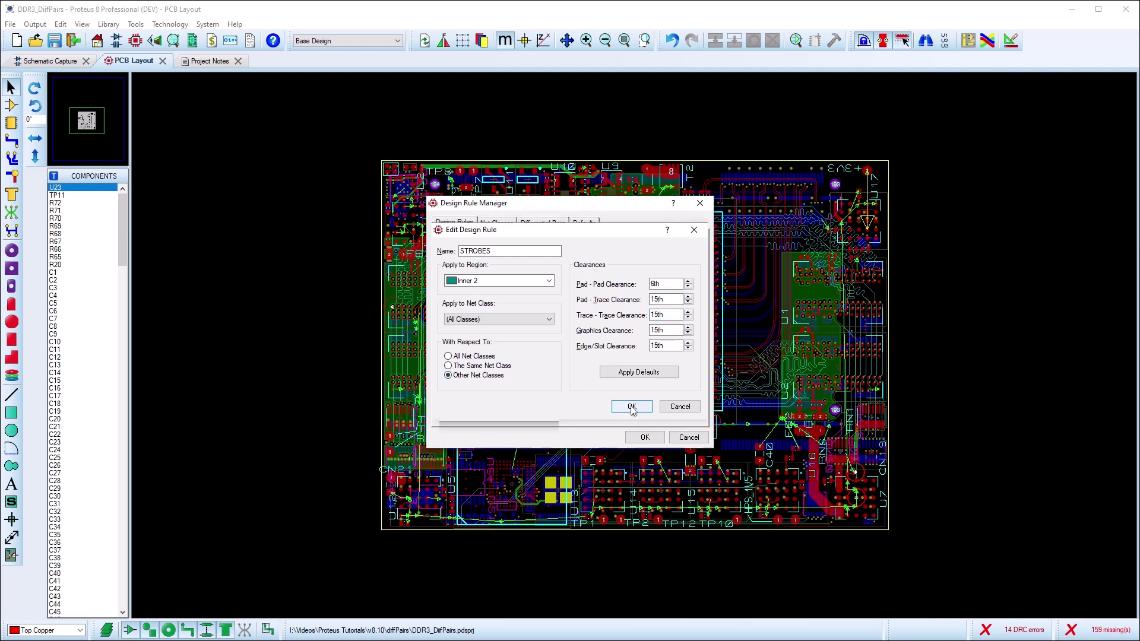
# Close the rule manager and route the strobe pair with the differential pair tool to U2's pads
pyautogui.click(644, 437)
pyautogui.press('d')
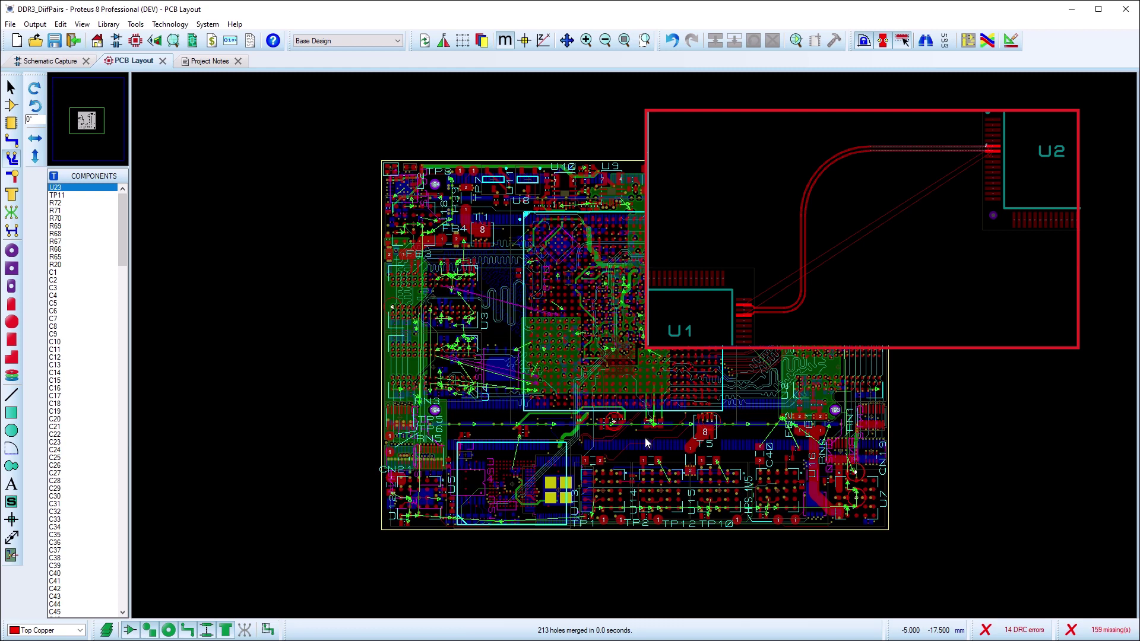
pyautogui.click(647, 443)
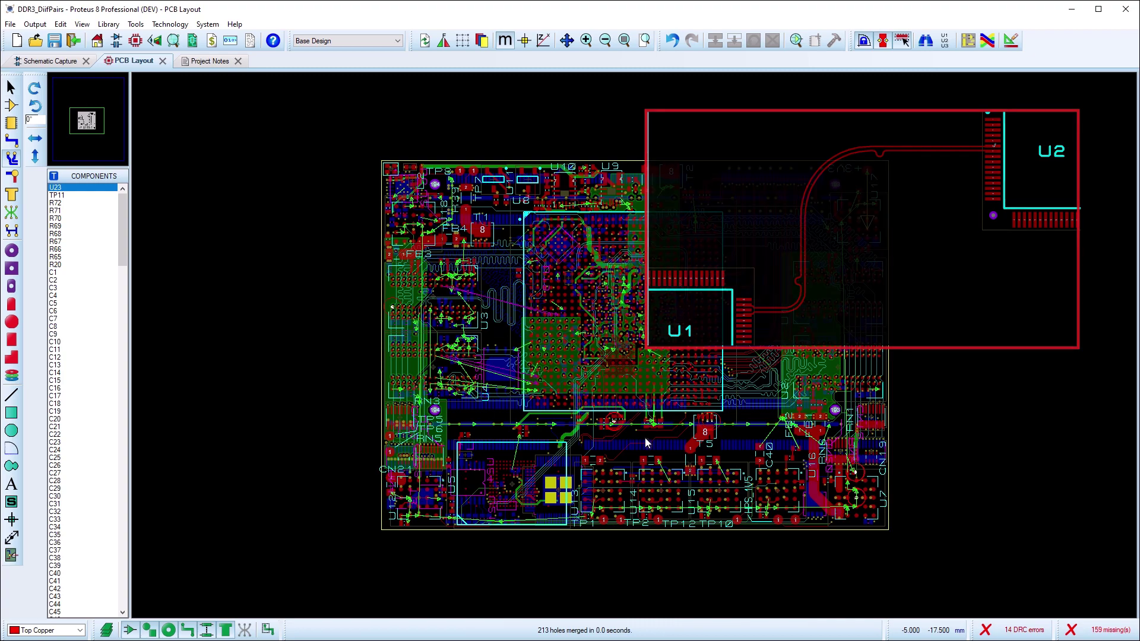
pyautogui.press('Escape')
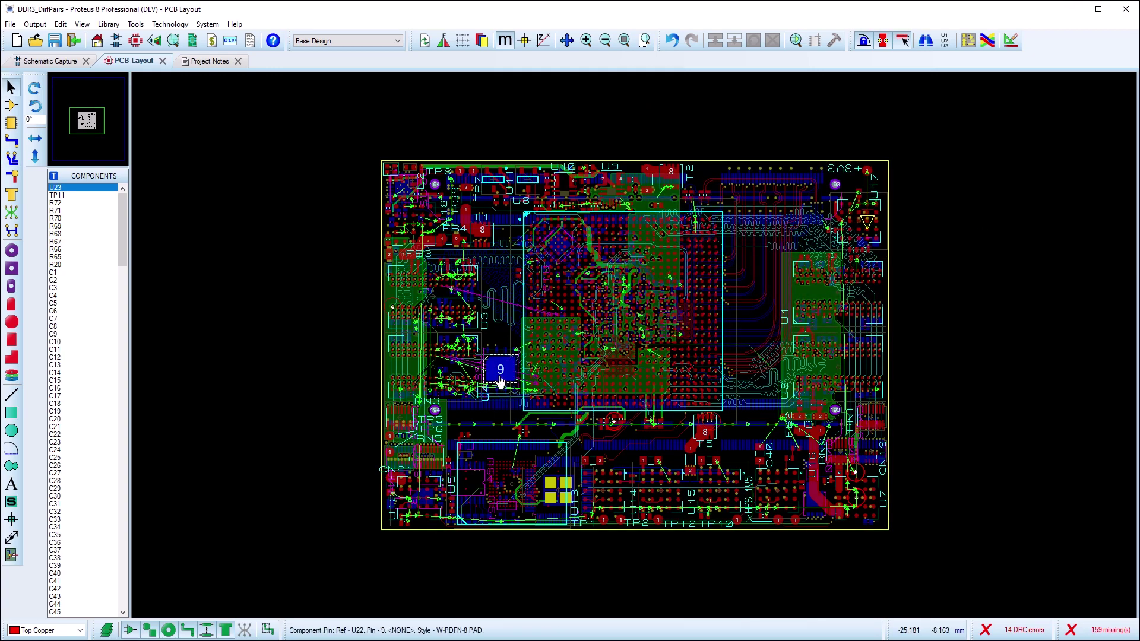
# Route the STROBE_U4 pair on Inner 2 from pads F3/G3 to AD2/AE2, then view the whole board
pyautogui.scroll(6, 497, 380)
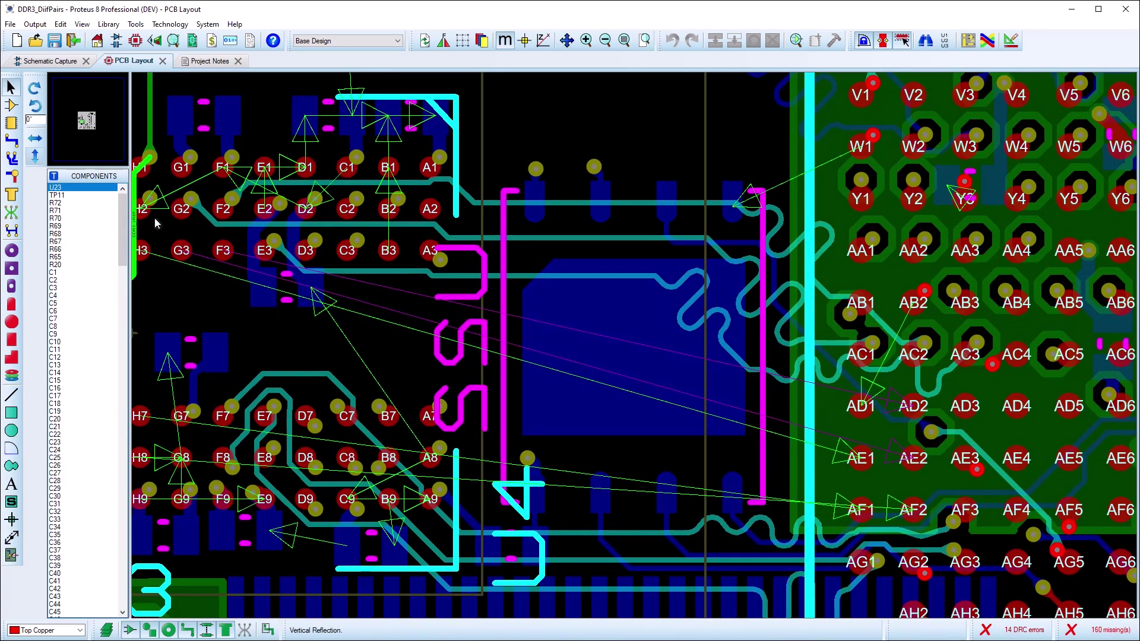
pyautogui.click(11, 140)
pyautogui.click(181, 244)
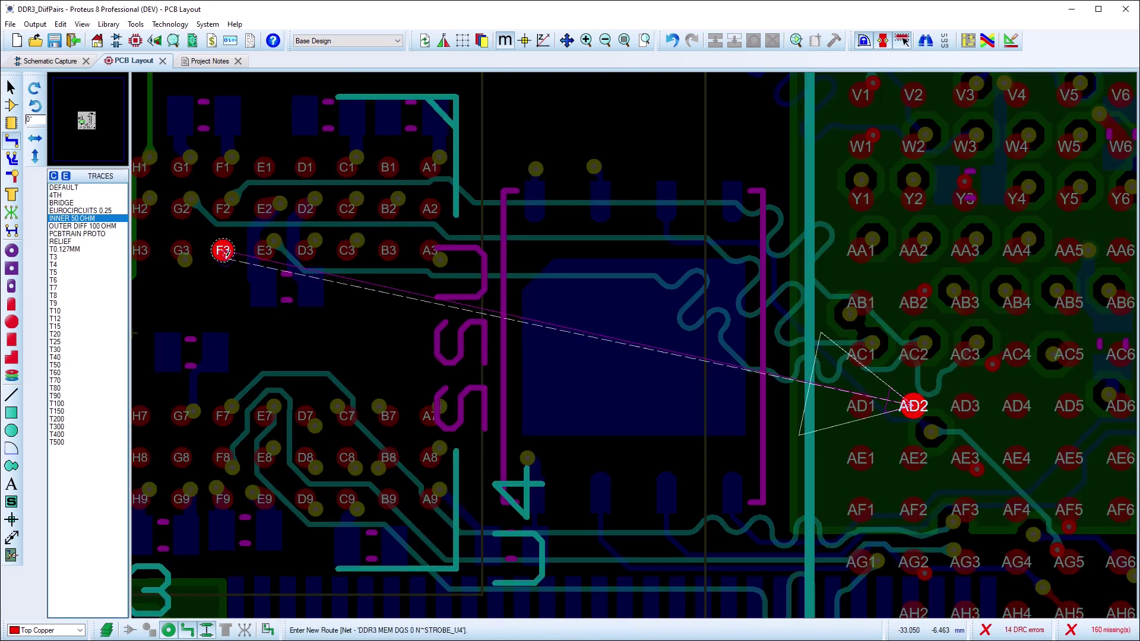
pyautogui.click(181, 249)
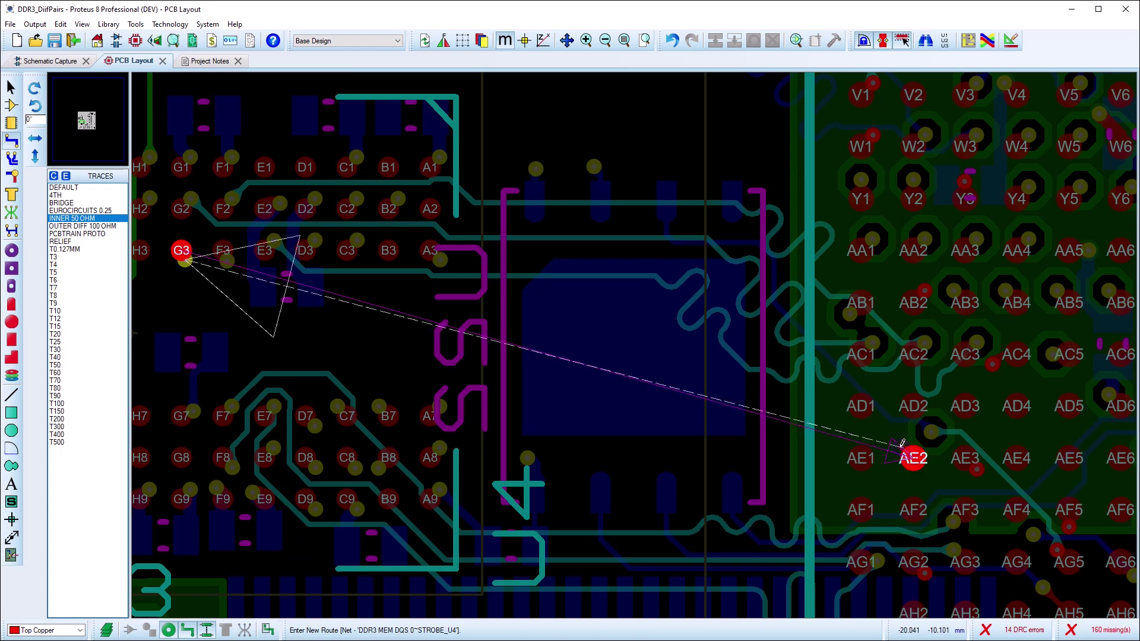
pyautogui.click(913, 460)
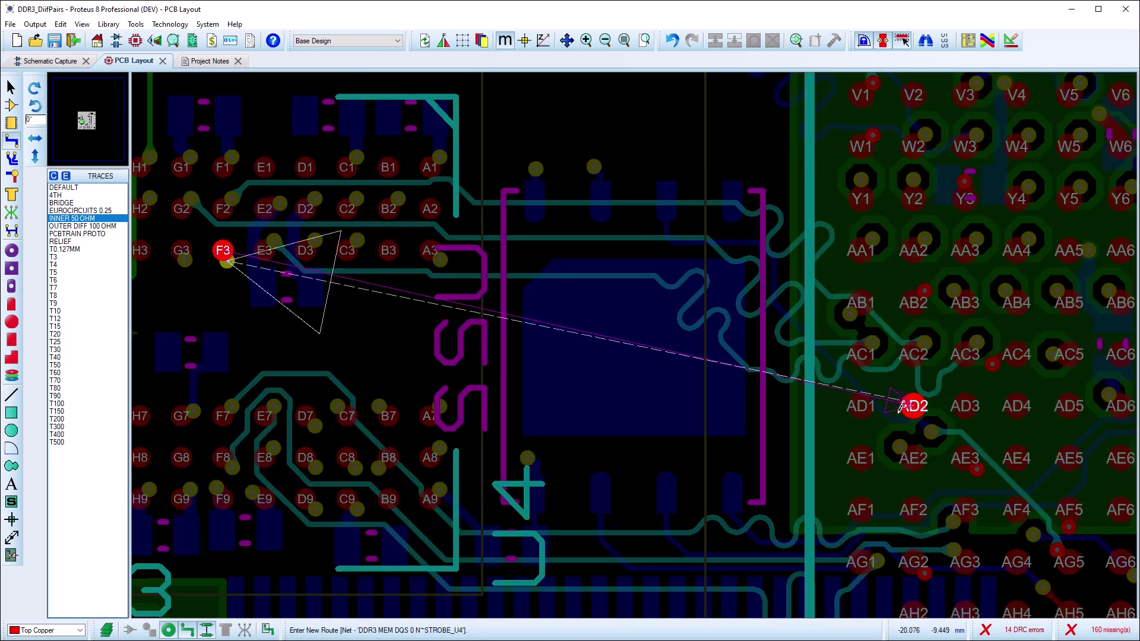
pyautogui.click(912, 407)
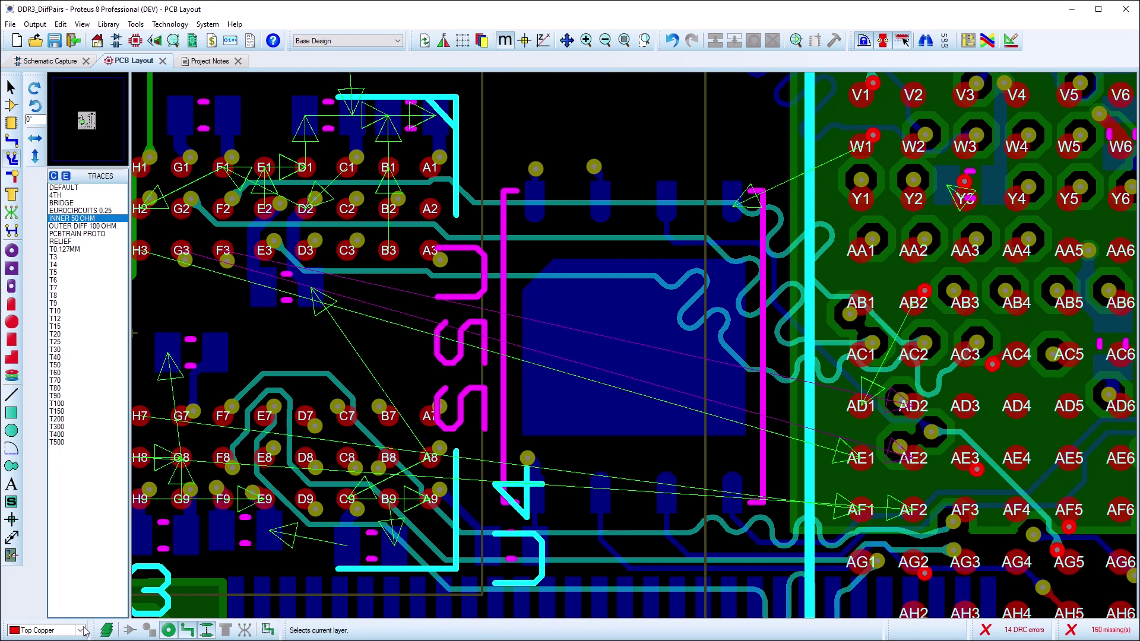
pyautogui.press('pagedown')
pyautogui.press('pagedown')
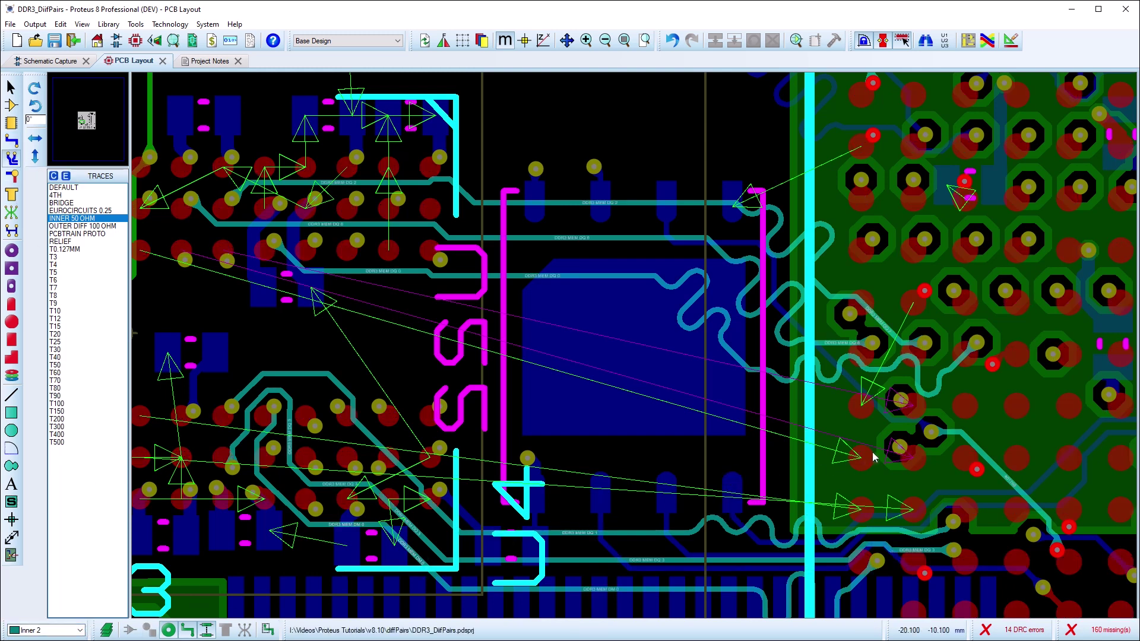
pyautogui.click(900, 445)
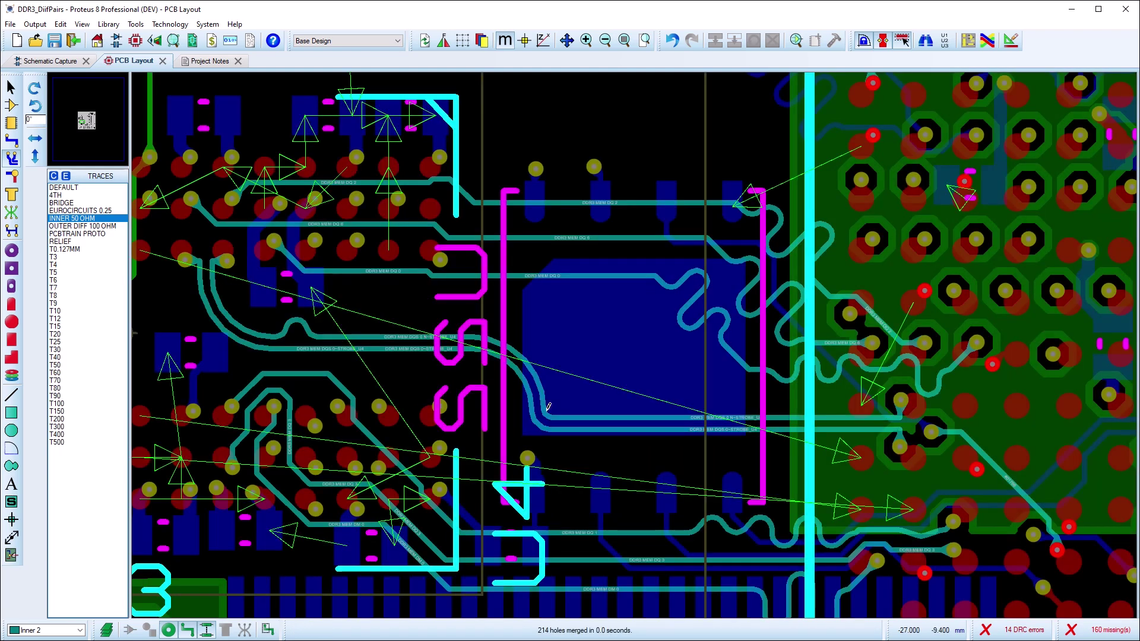
pyautogui.press('Escape')
pyautogui.press('F8')
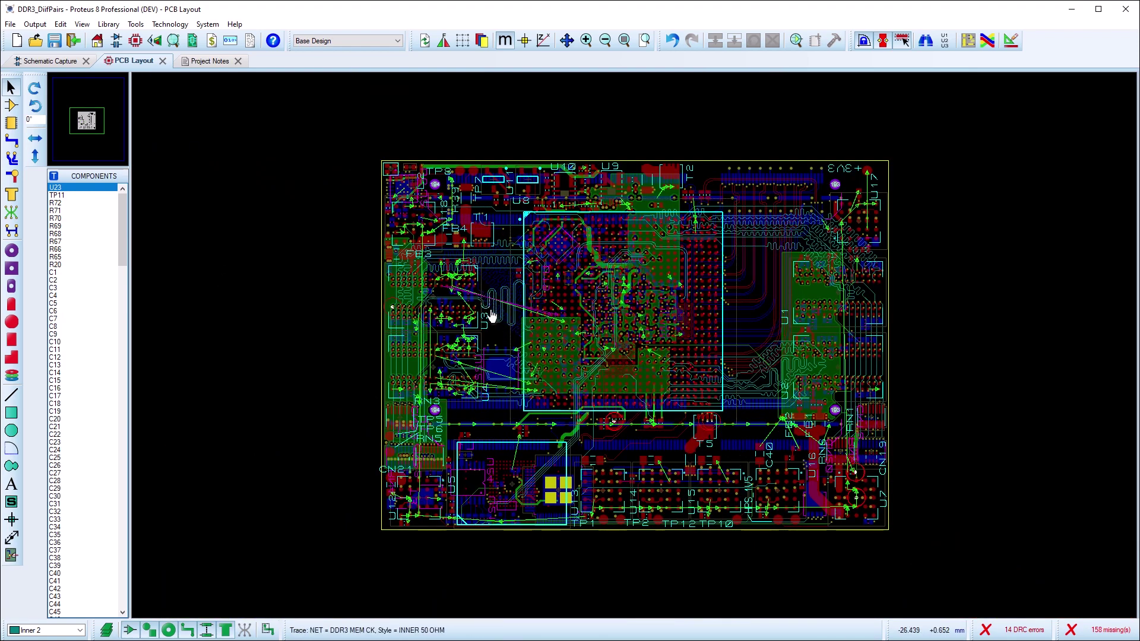
# Route DQS 2 N from pad R5 to G3 and its partner from R4 to F3 on Inner 7
pyautogui.scroll(3, 490, 315)
pyautogui.scroll(5, 490, 315)
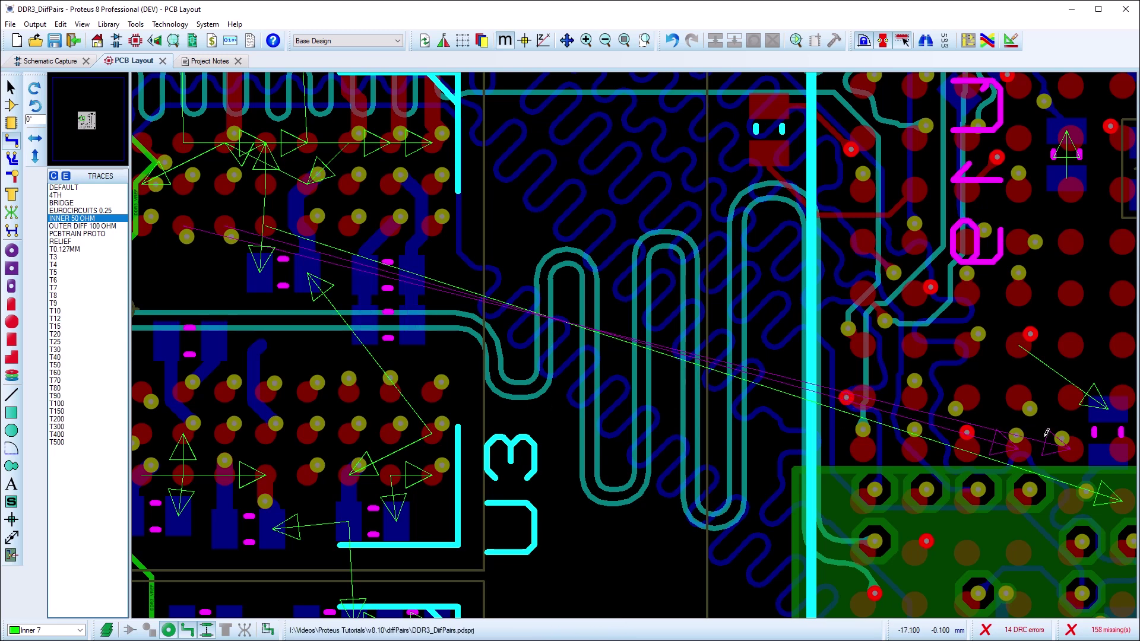
pyautogui.click(1063, 440)
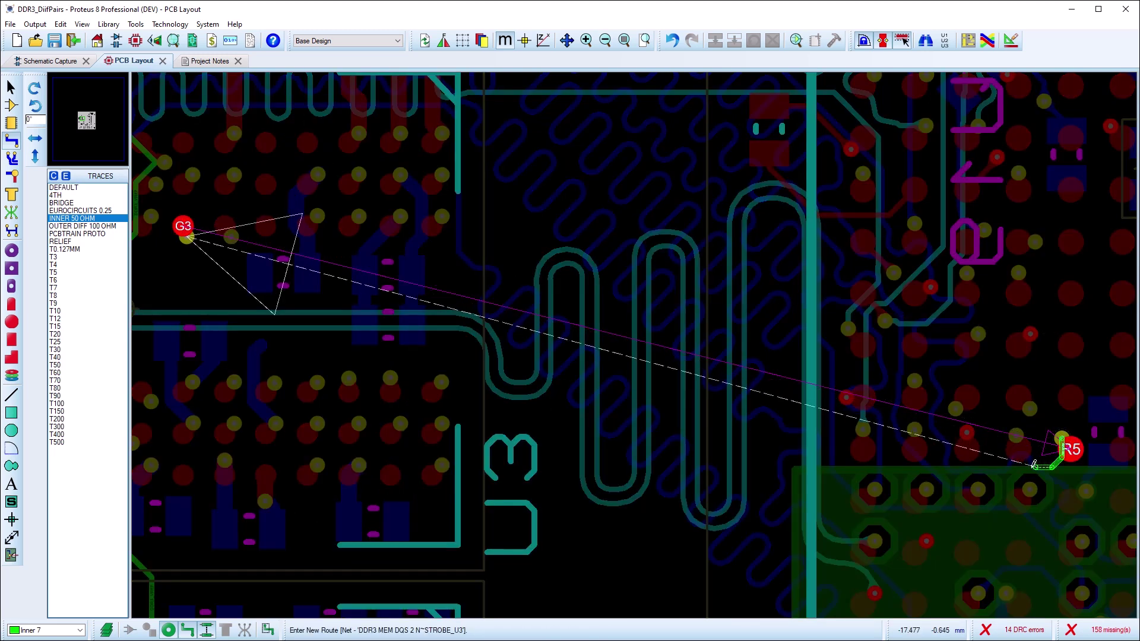
pyautogui.click(742, 462)
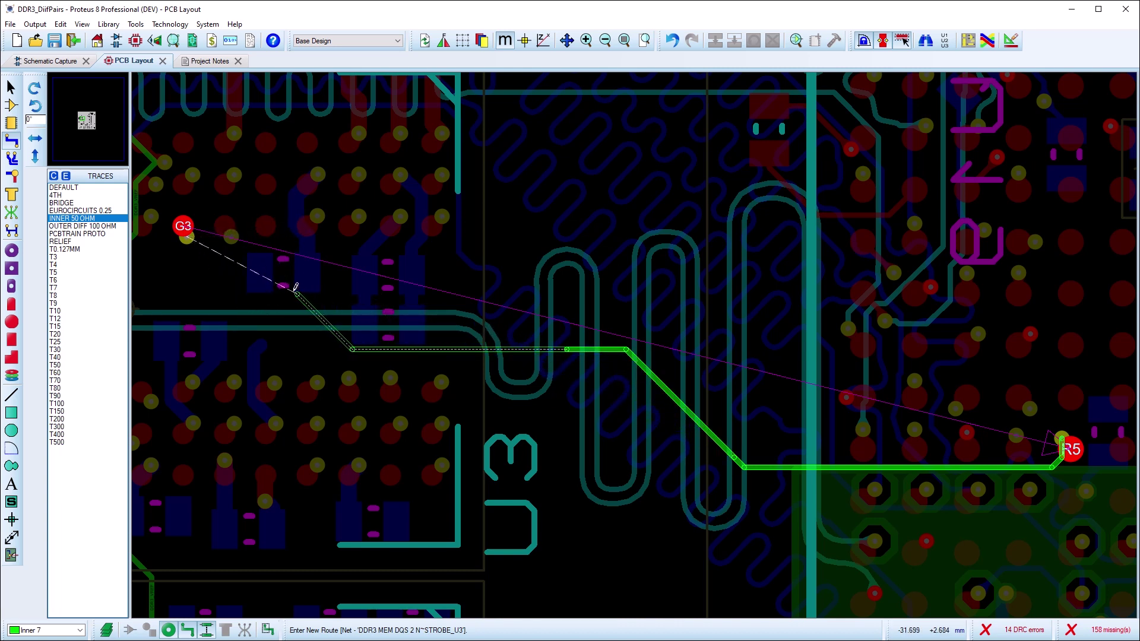
pyautogui.click(187, 237)
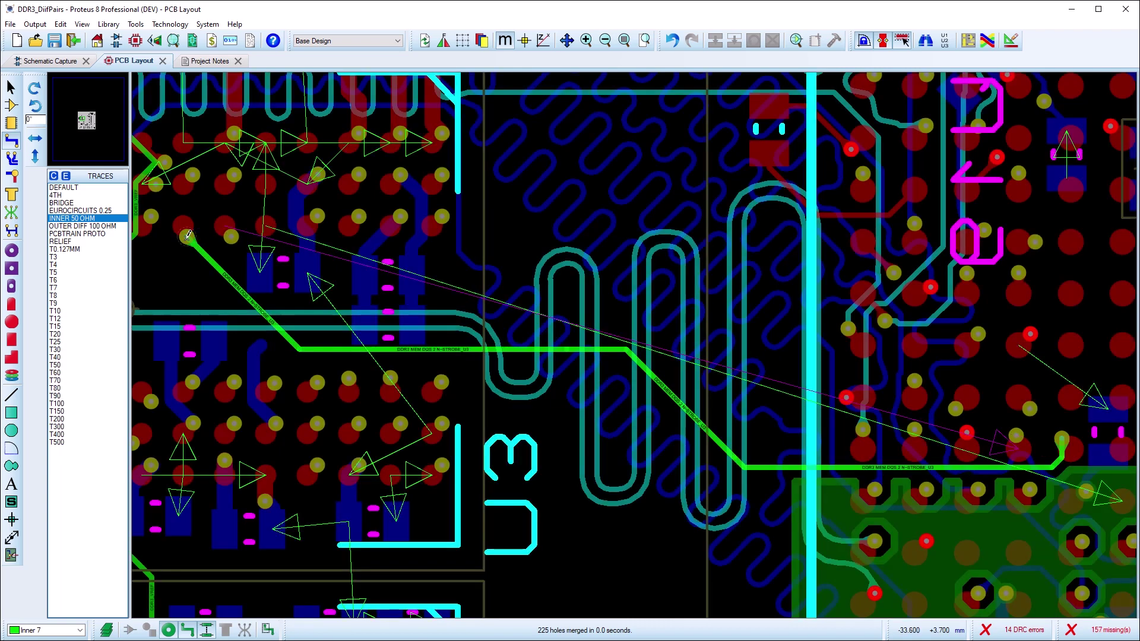
pyautogui.click(230, 236)
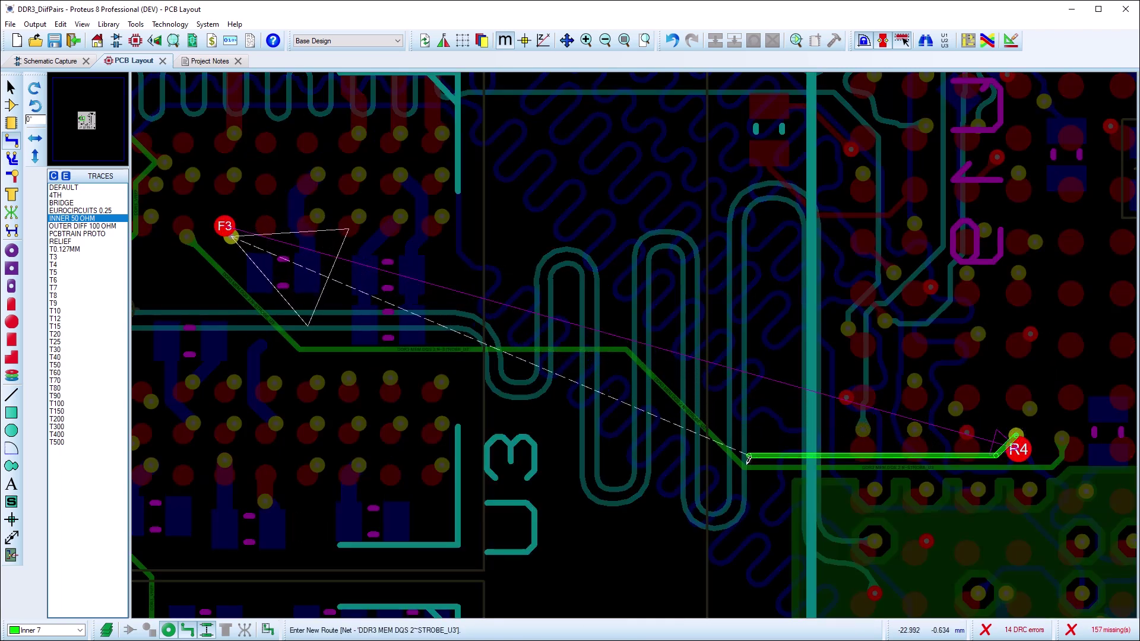
pyautogui.click(628, 351)
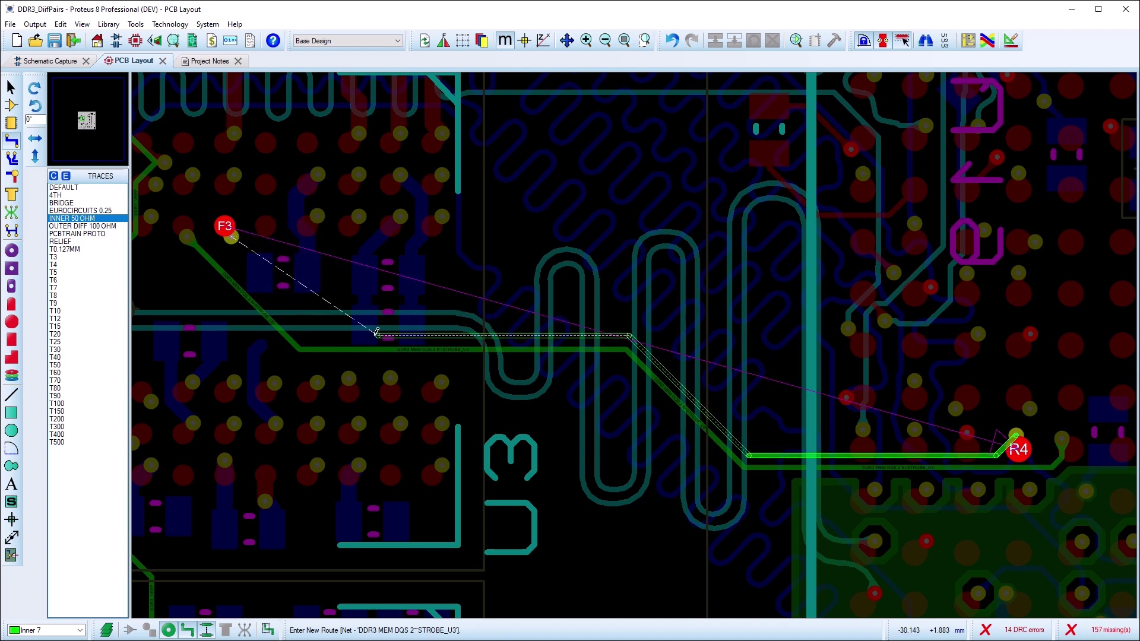
pyautogui.click(231, 237)
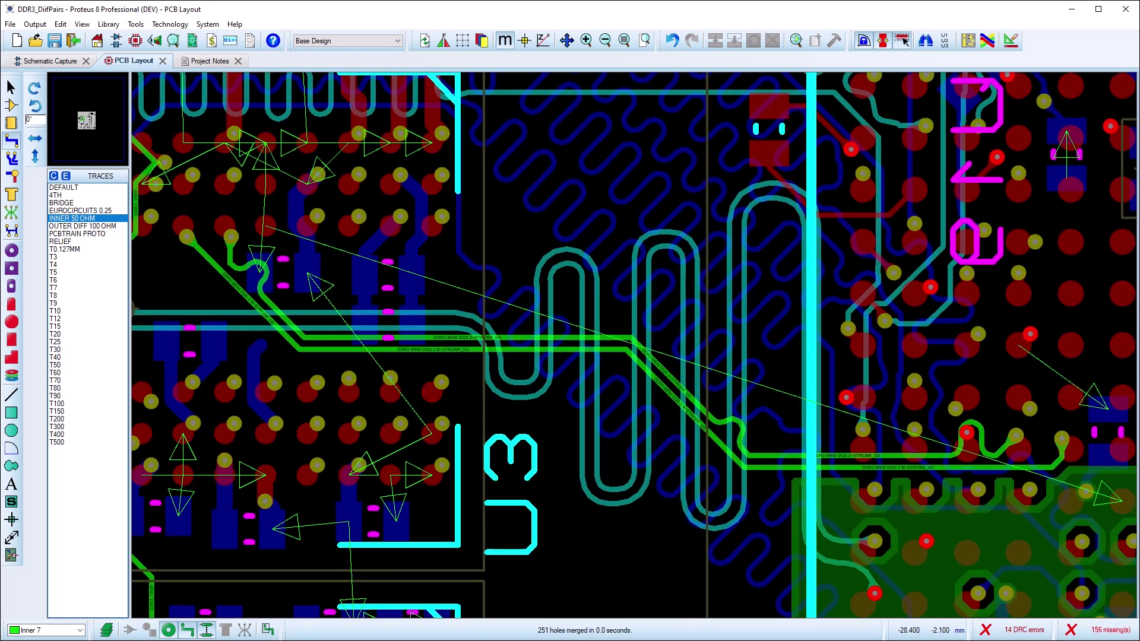
# Drag the DQS 2~STROBE and DQS 2 N~STROBE segments upward so they run close together
pyautogui.press('Escape')
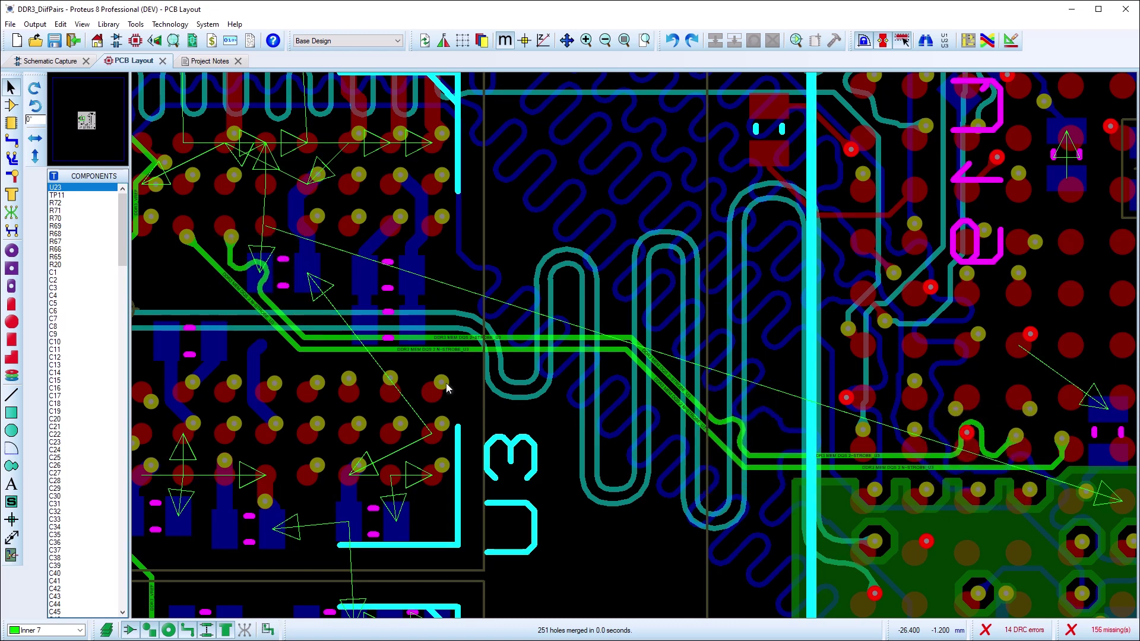
pyautogui.click(477, 339)
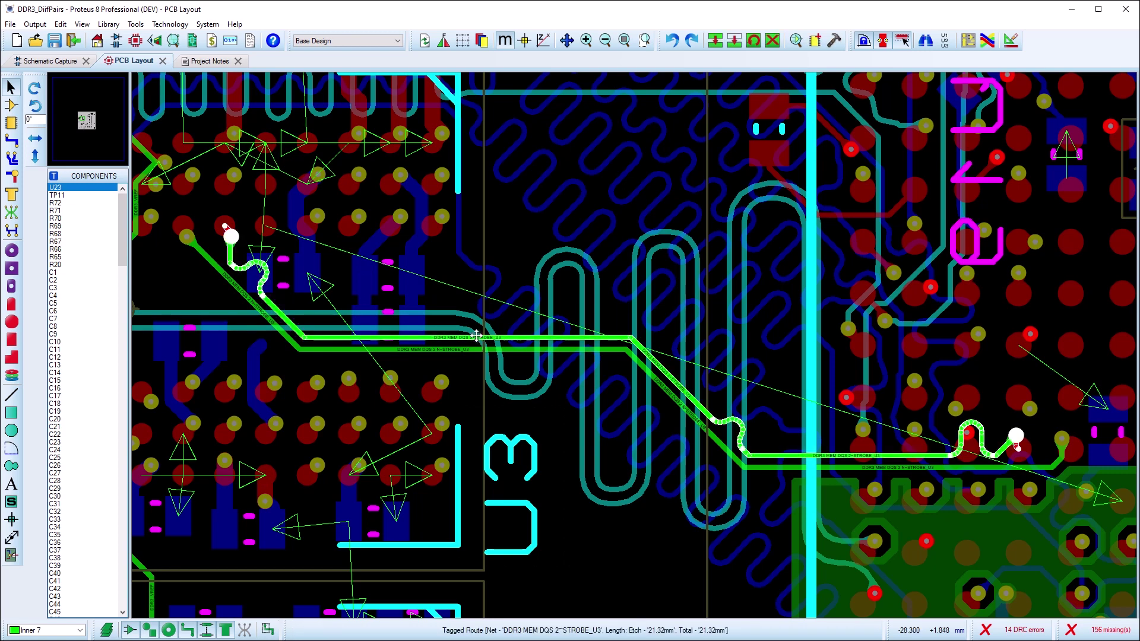
pyautogui.moveTo(477, 338); pyautogui.dragTo(454, 298)
pyautogui.click(473, 350)
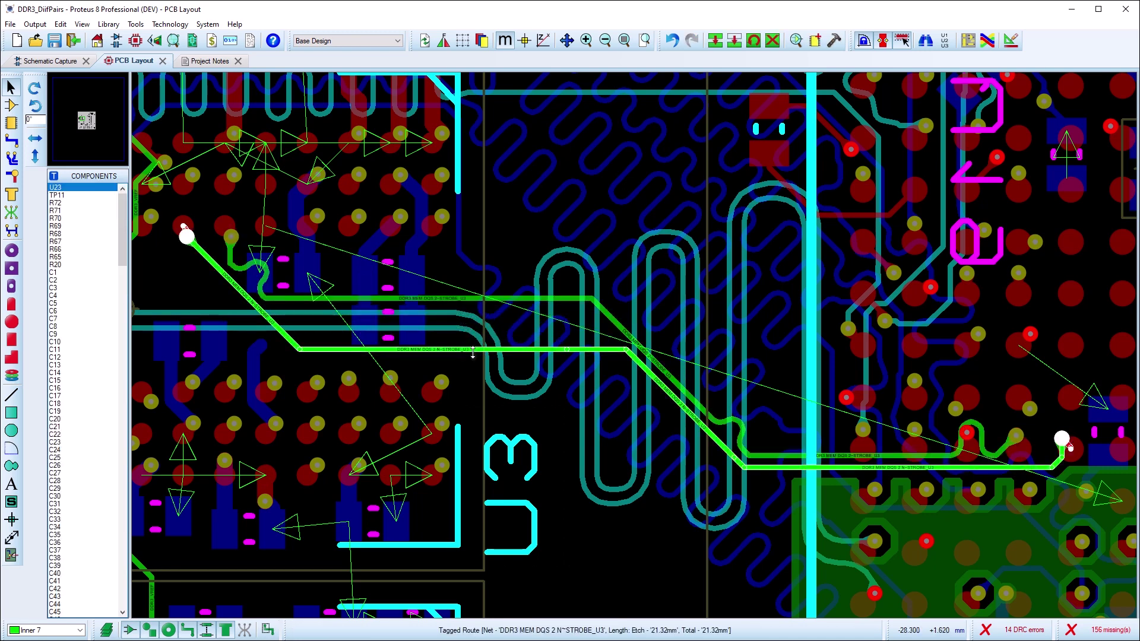
pyautogui.moveTo(472, 351); pyautogui.dragTo(459, 313)
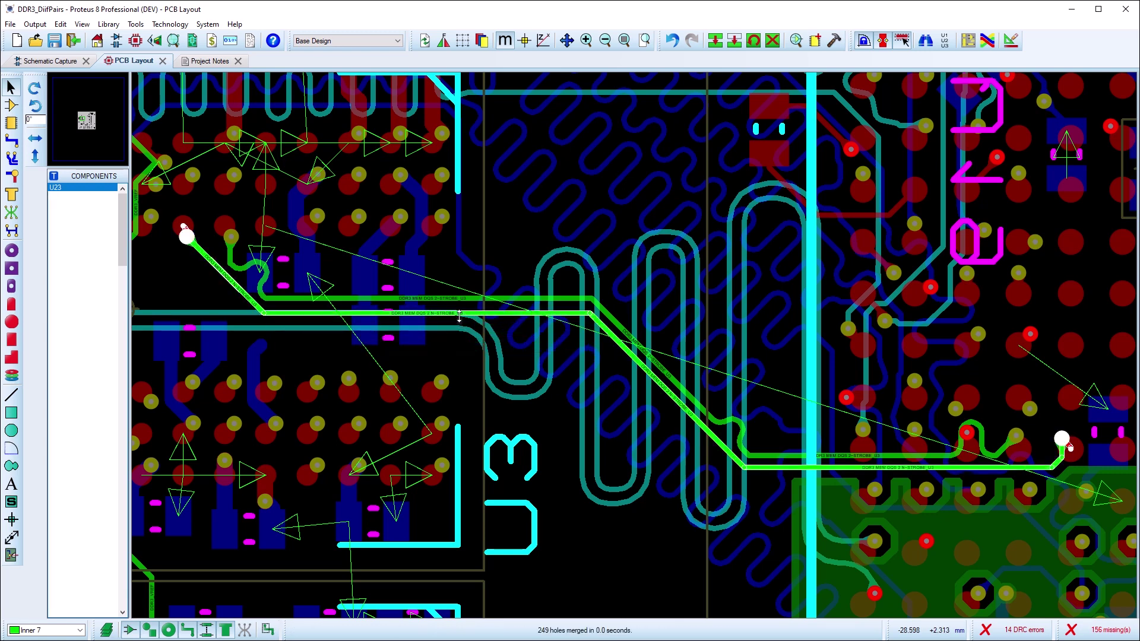
pyautogui.click(458, 300)
# Phase-match the STROBE_U3 pair with Length Matching > Phase-match diff. pair
pyautogui.rightClick(459, 300)
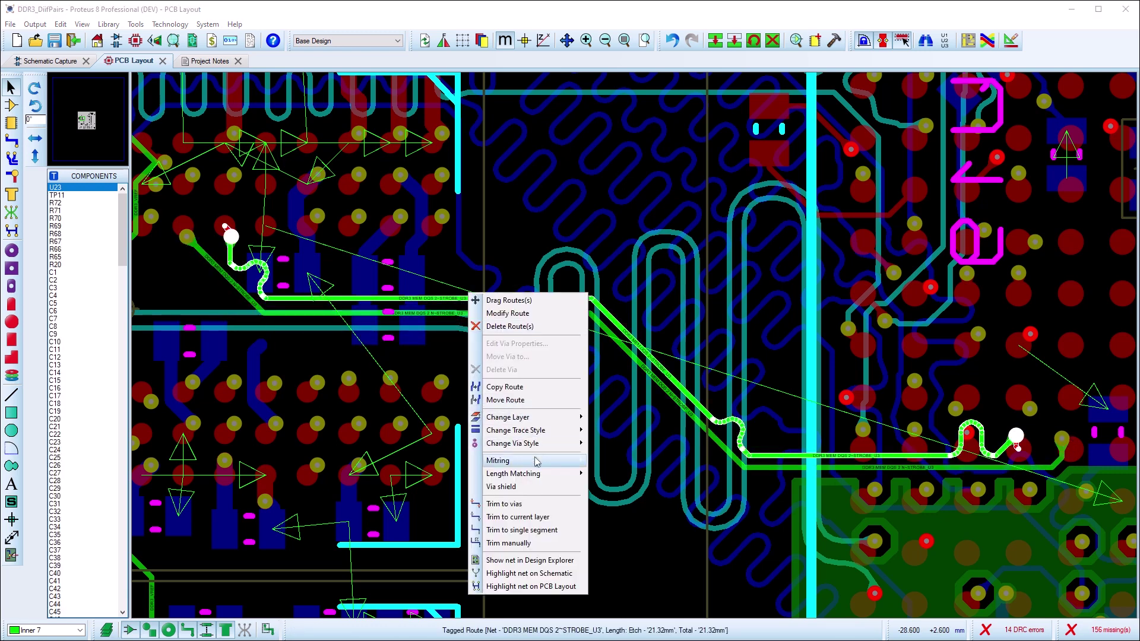
pyautogui.moveTo(535, 474)
pyautogui.click(607, 500)
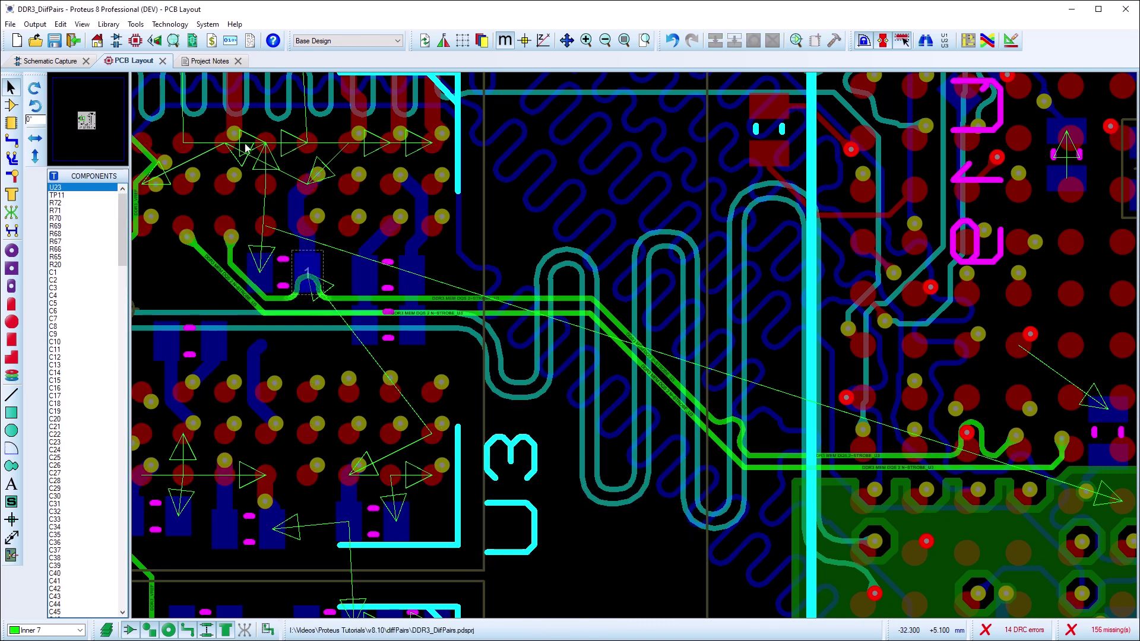
# Create a Project Notes page from the Differential Pairs Report.pjnt template and open it for editing
pyautogui.click(209, 61)
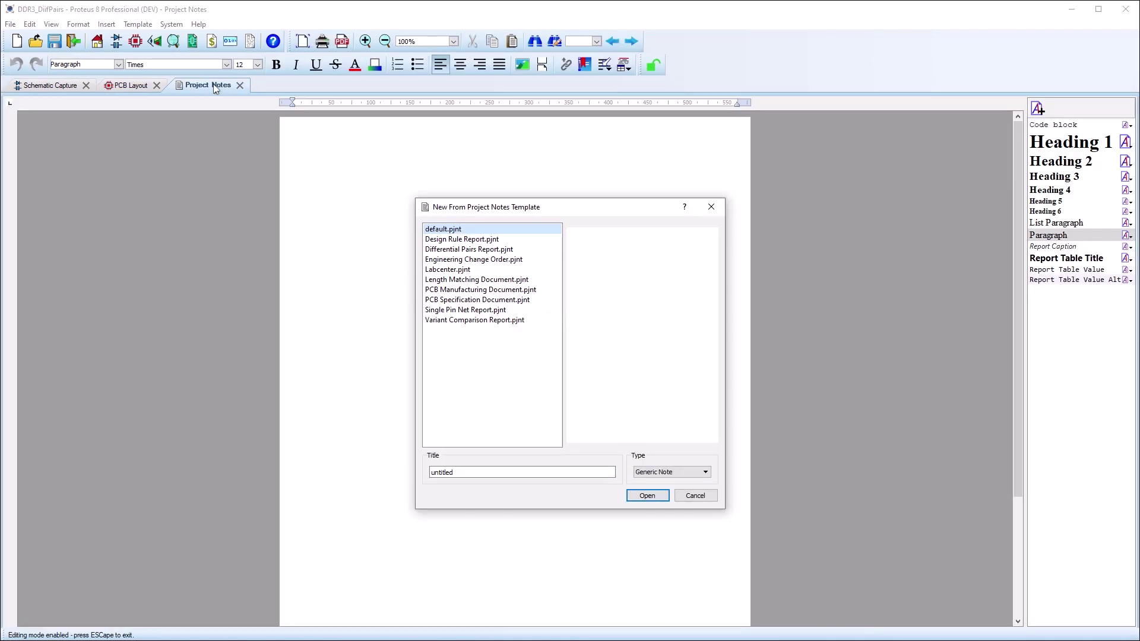
pyautogui.click(455, 251)
pyautogui.click(649, 496)
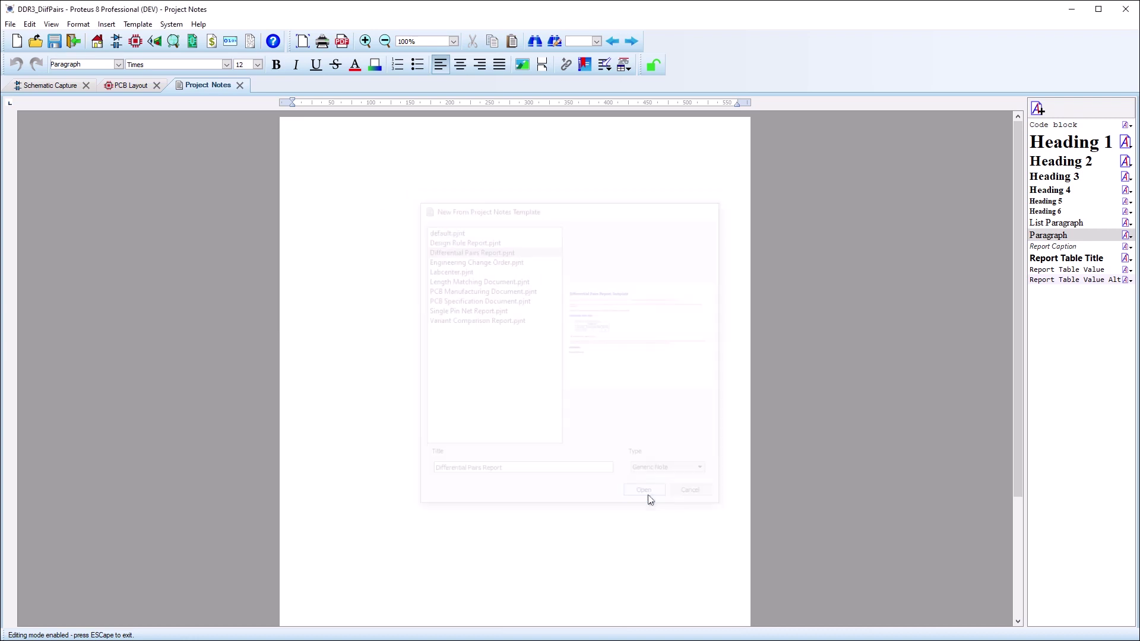
pyautogui.scroll(-5, 650, 500)
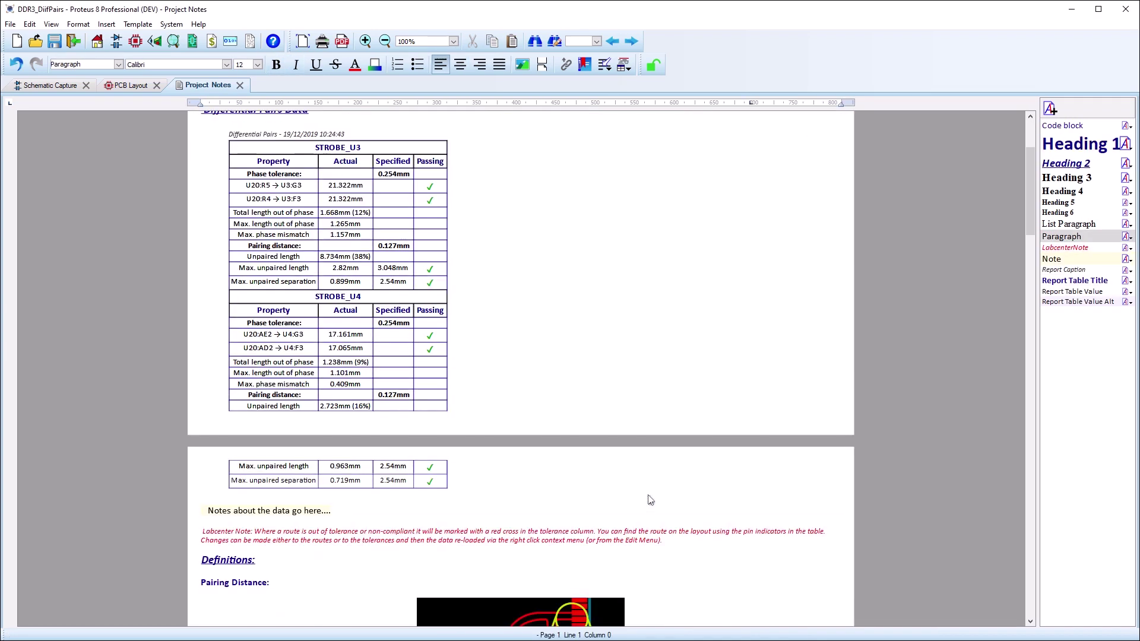
pyautogui.click(651, 500)
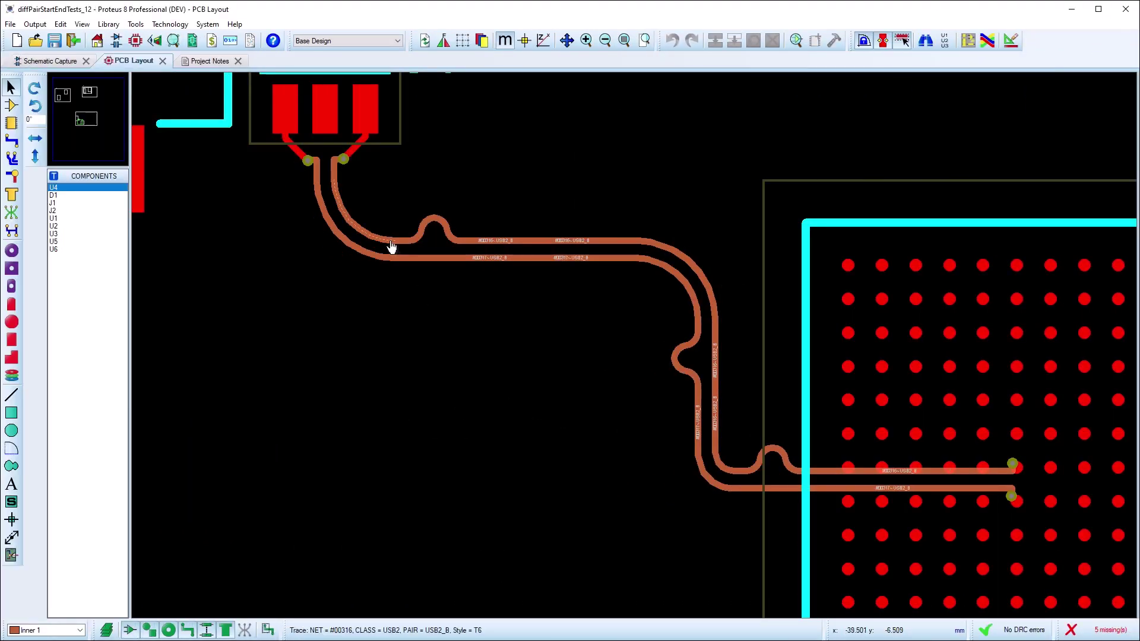
# Display the phase offset along the USB2 differential pair via the trace's Length Matching menu
pyautogui.rightClick(391, 247)
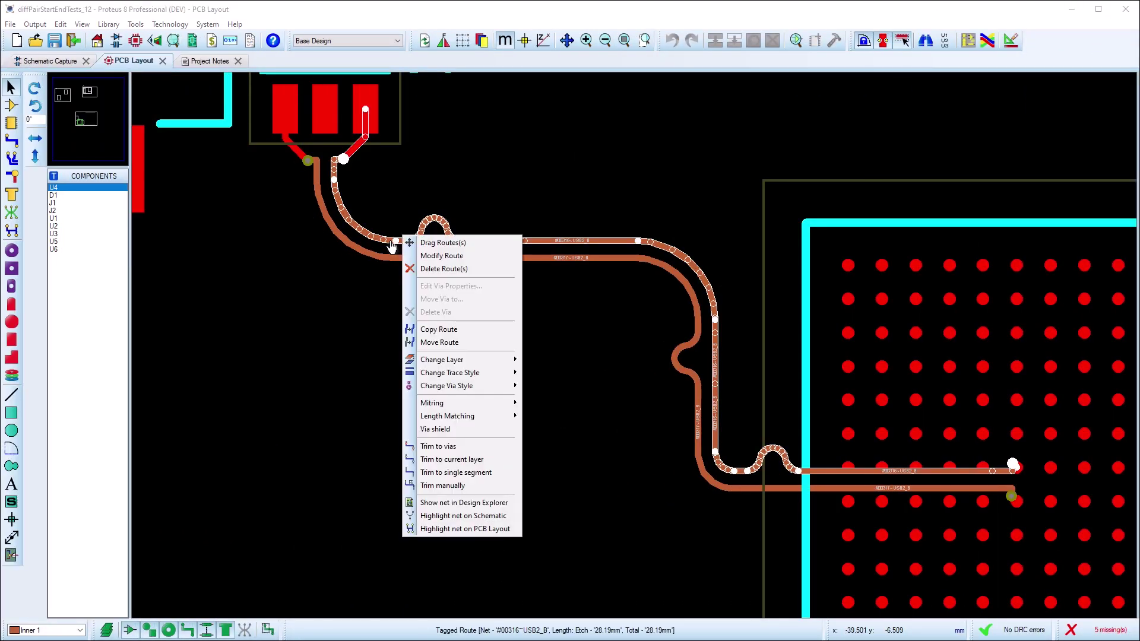
pyautogui.moveTo(464, 416)
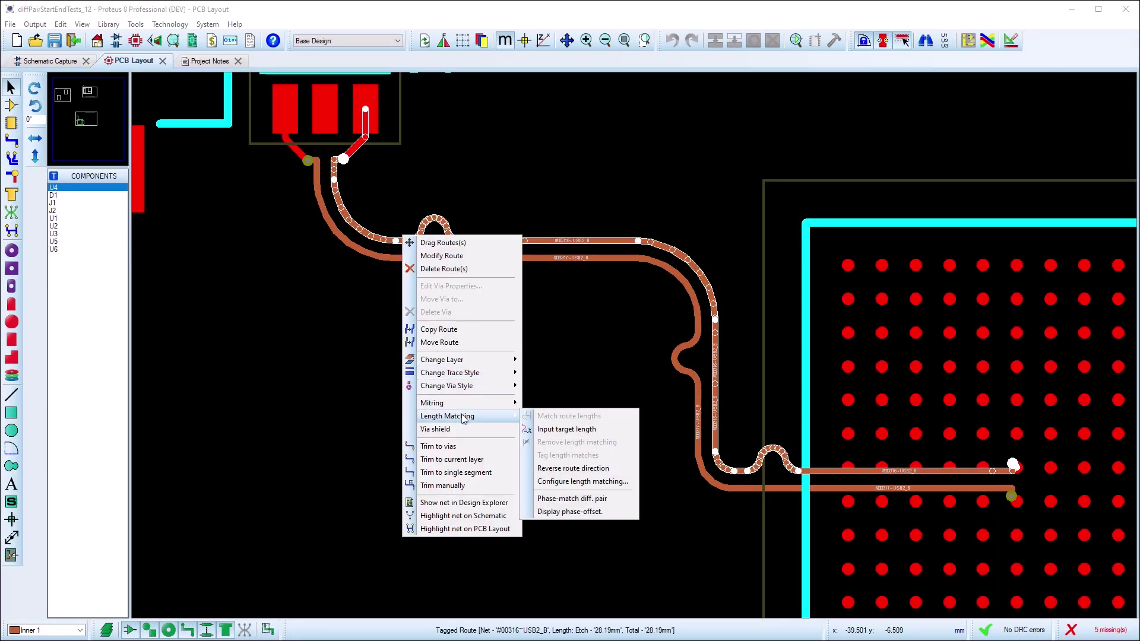
pyautogui.click(533, 513)
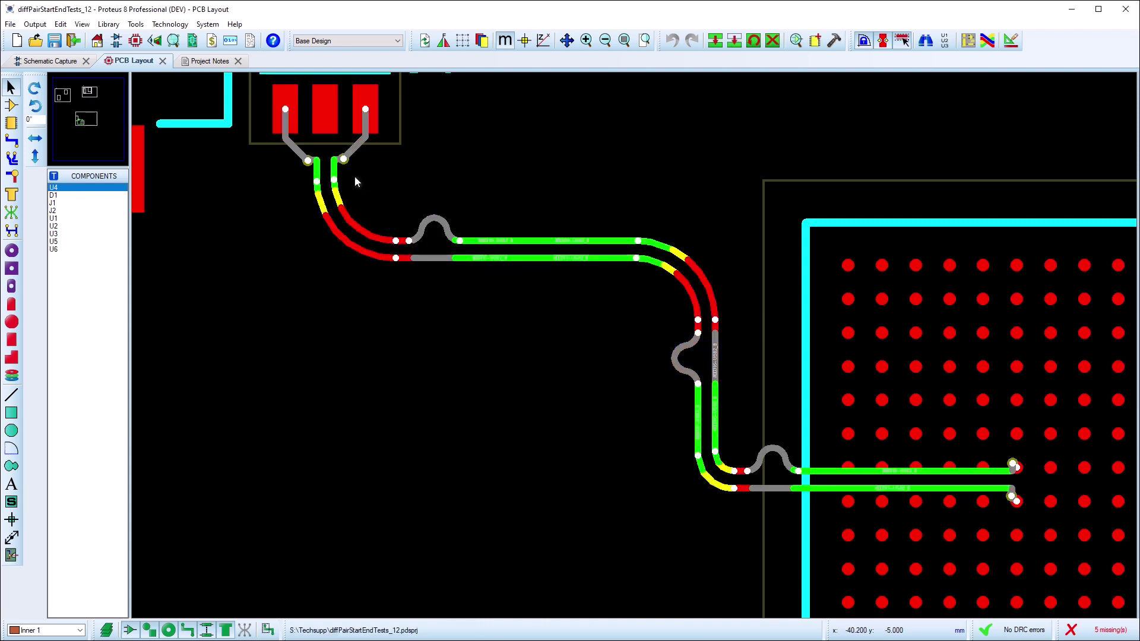